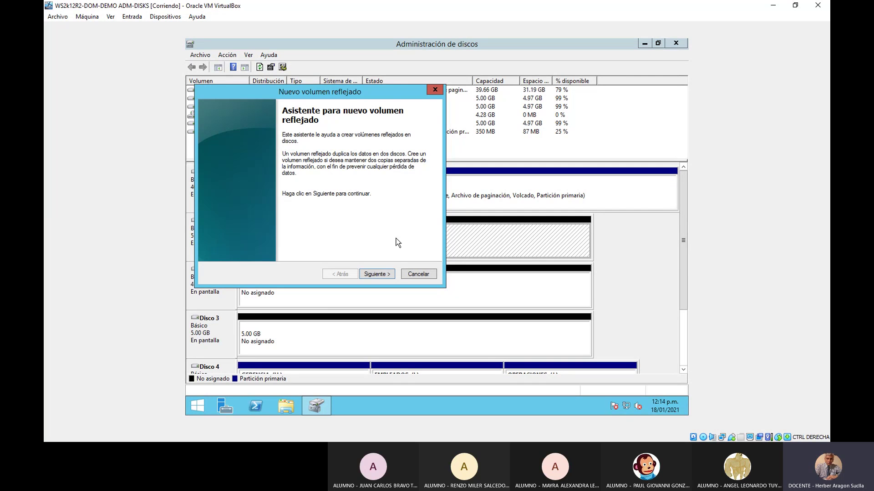
Step: Add Disco 3 as the second disk of the new mirrored volume alongside Disco 1, keeping the 5117 MB size
click(391, 274)
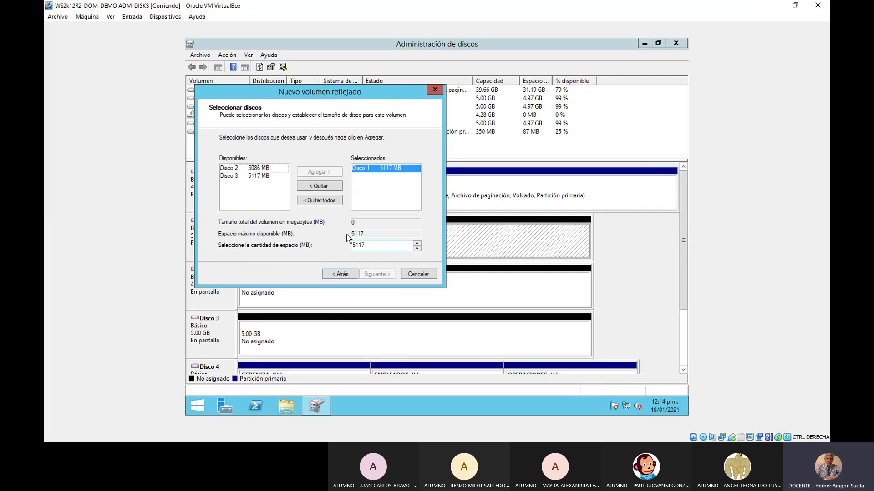
click(257, 176)
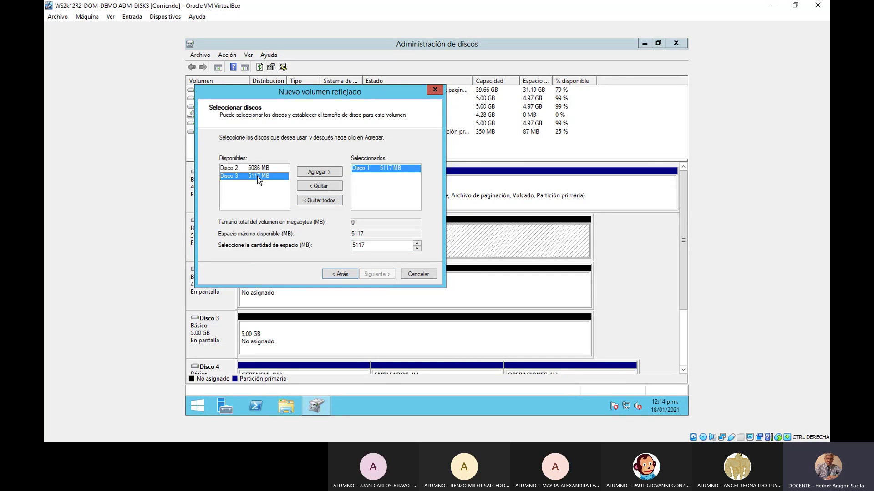
click(321, 173)
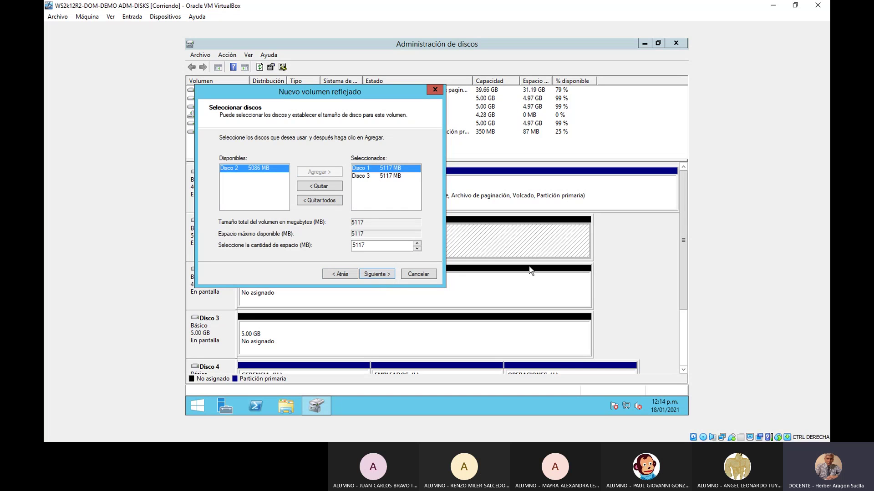
click(373, 275)
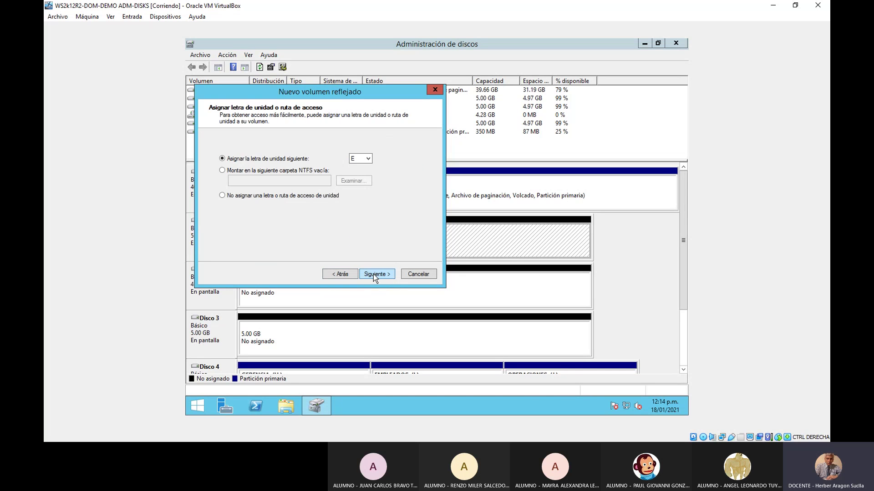
Step: Assign drive letter R to the new mirrored volume
click(368, 160)
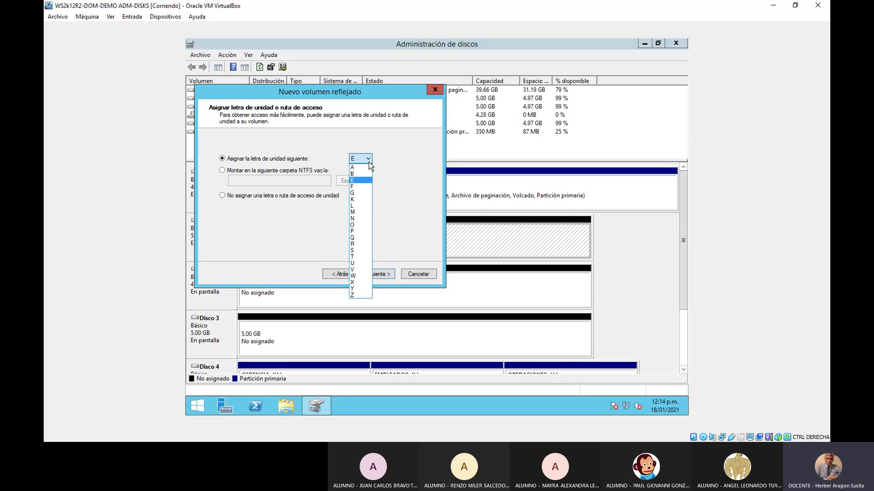
click(354, 245)
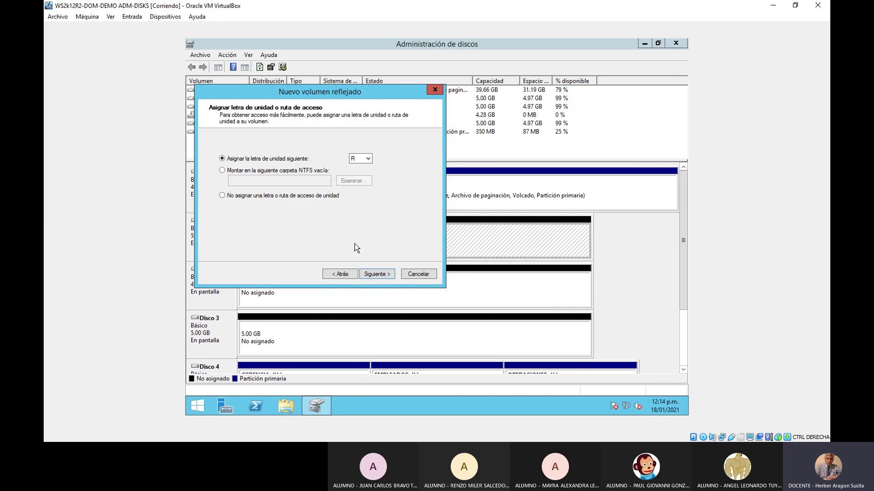
click(377, 274)
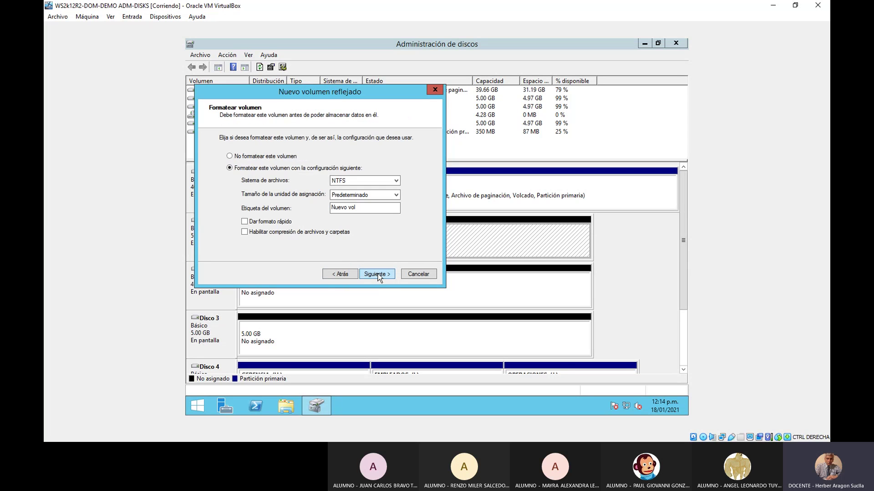
Step: Label the new volume RAID-1 and complete the wizard to create the mirror on Disco 1 and Disco 3
click(364, 207)
key(BackSpace)
key(BackSpace)
key(BackSpace)
key(BackSpace)
key(BackSpace)
key(BackSpace)
key(BackSpace)
text(RAID_)
key(BackSpace)
click(386, 274)
click(386, 274)
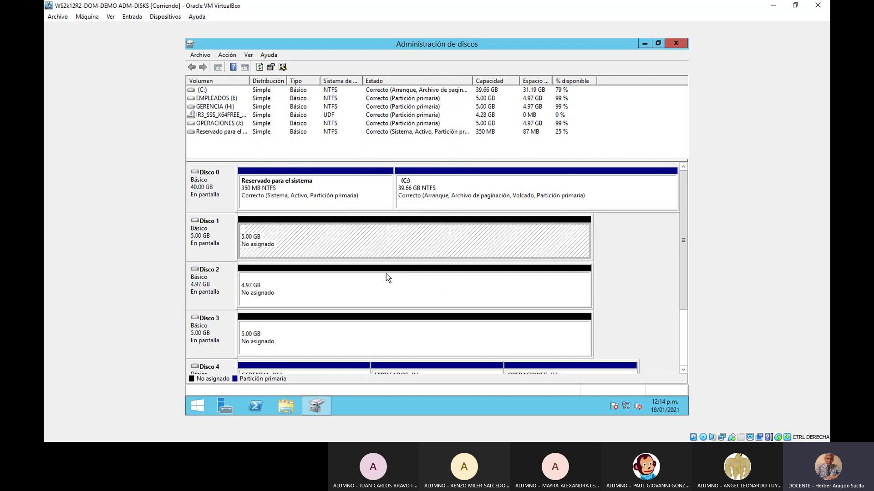
click(482, 269)
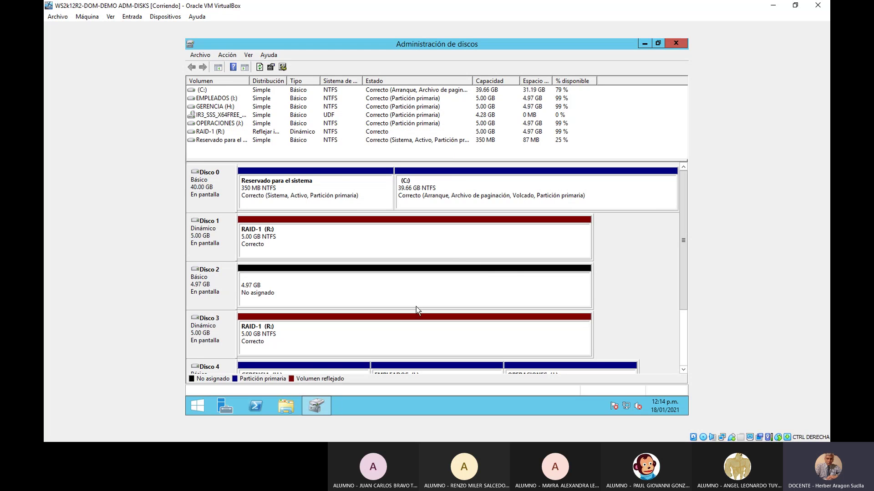
Step: Explore the RAID-1 (R:) volume from Disco 1 and create a folder named Datos in it
right_click(344, 244)
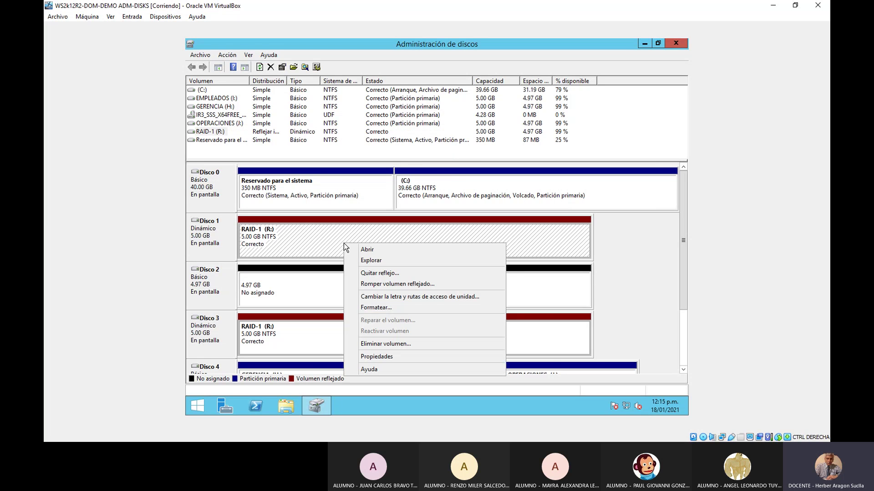
click(386, 260)
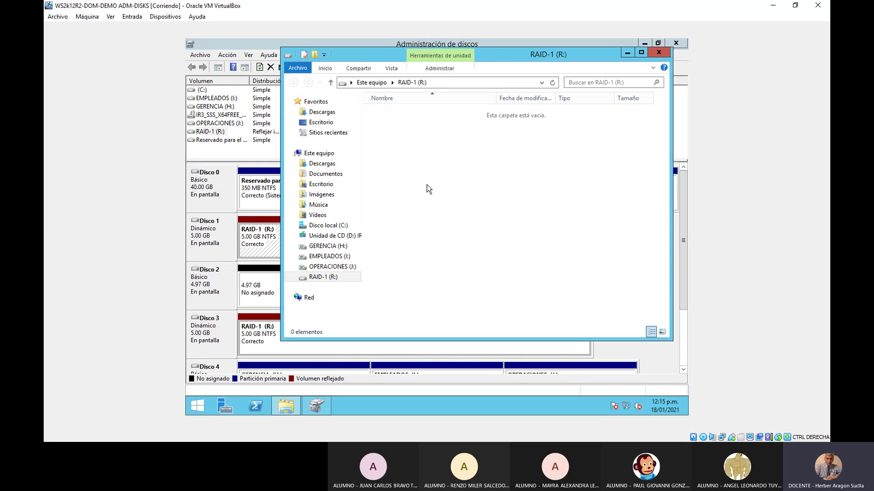
right_click(433, 154)
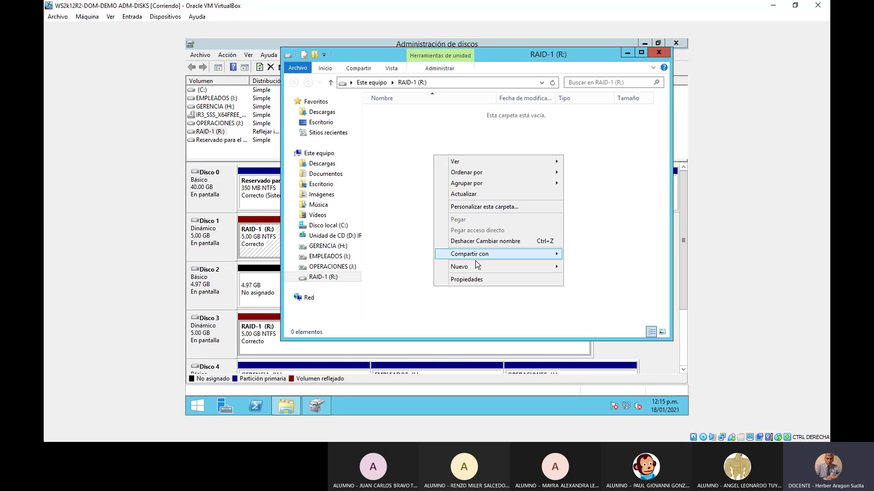
mouse_move(549, 272)
click(591, 269)
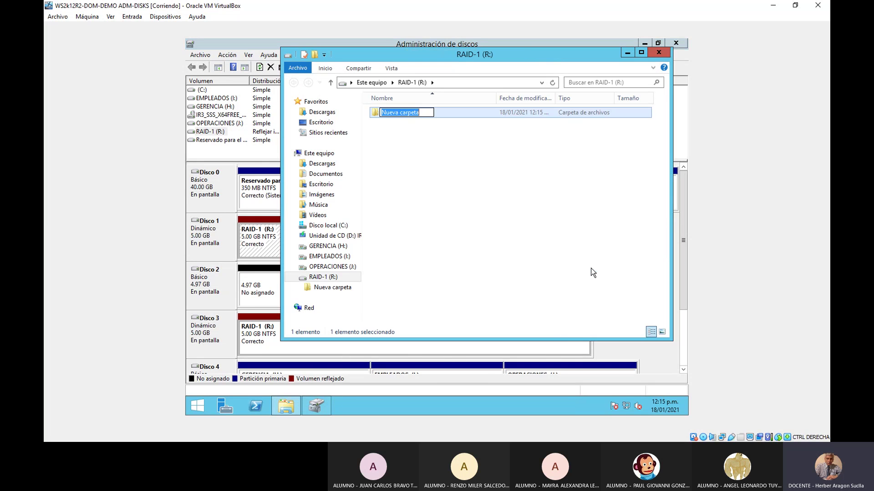
text(Datos)
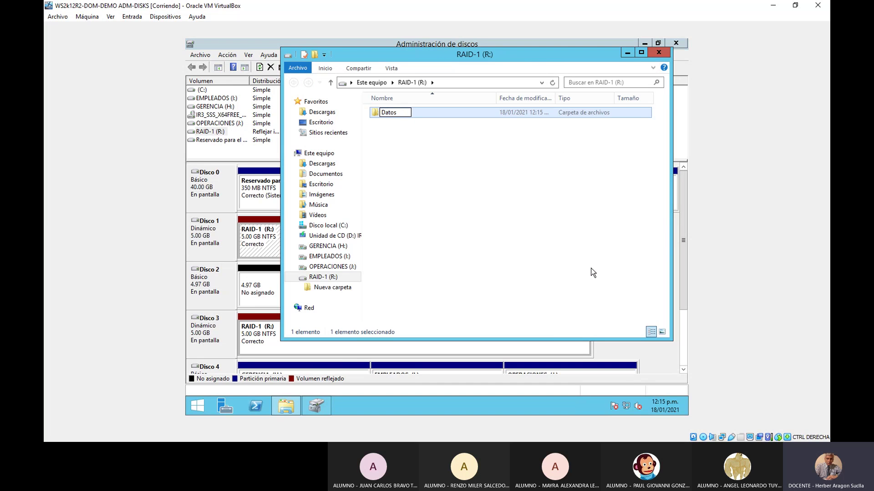
key(Return)
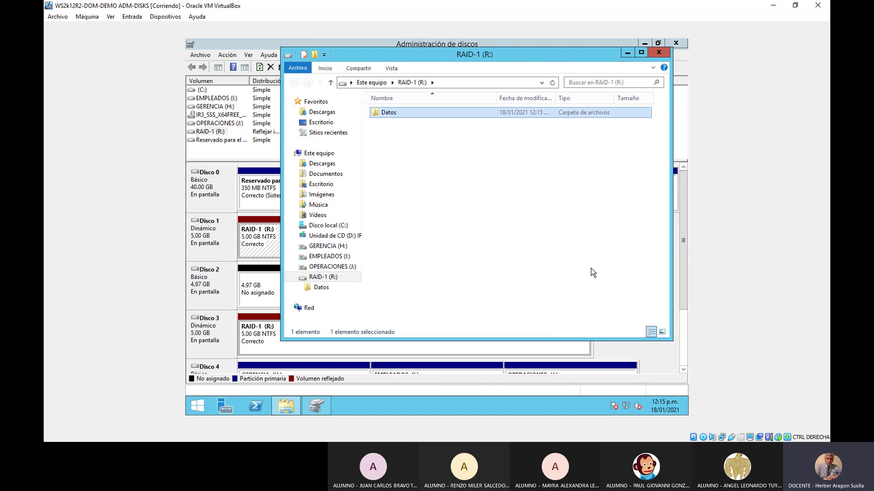
Step: Create a text document named Info RAID-1 inside the Datos folder
key(Return)
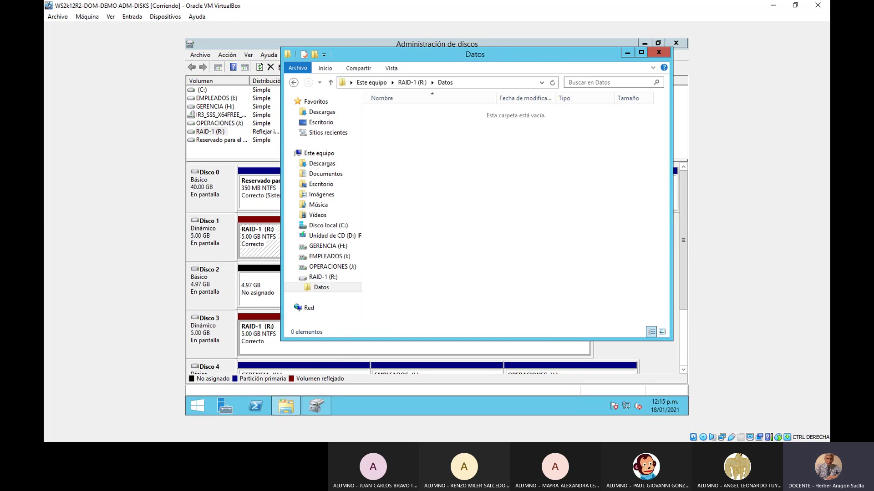
right_click(400, 165)
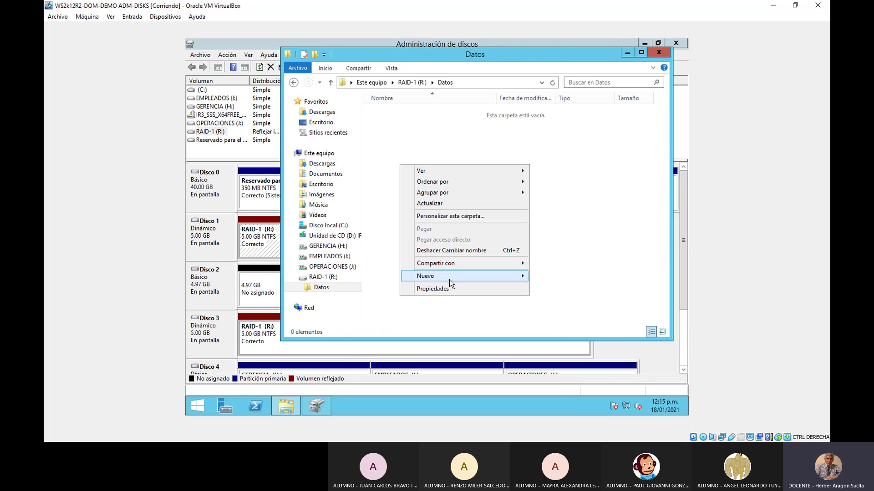
mouse_move(449, 280)
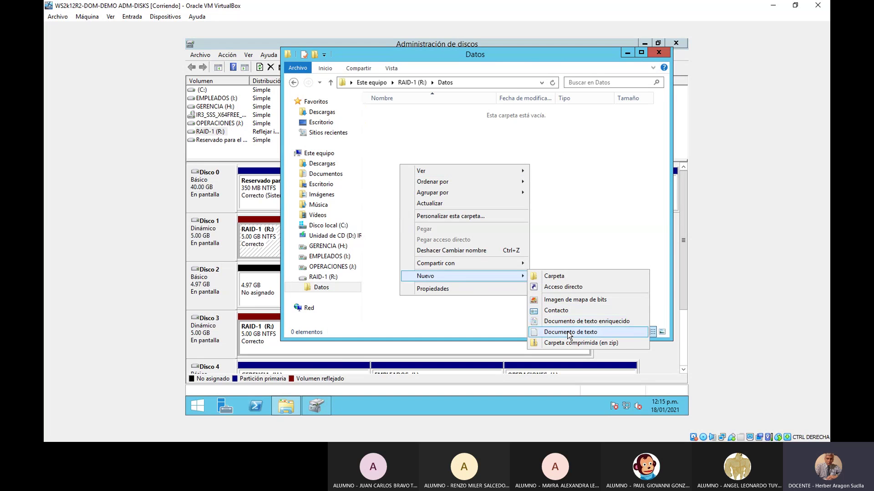
click(569, 333)
text(In)
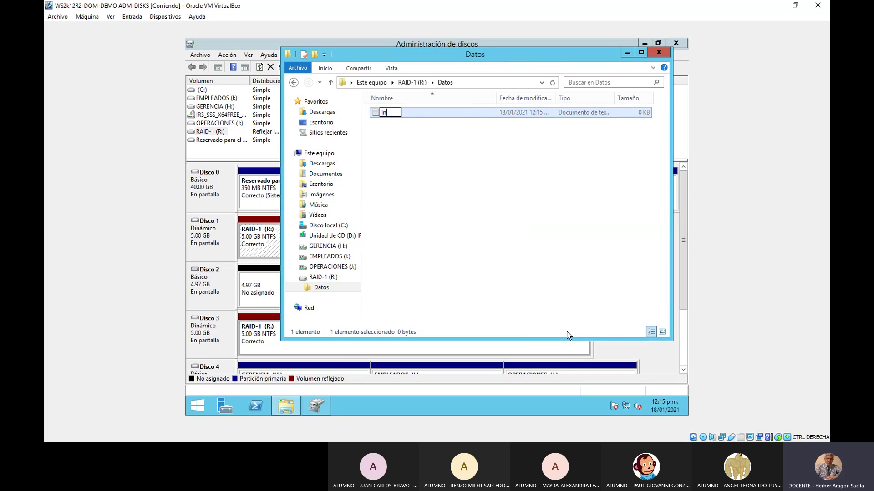
text(fo RAID-1)
key(Return)
Step: Write "Hola que tal...." in the Info RAID-1 document, save it, and close the document and folder windows
key(Return)
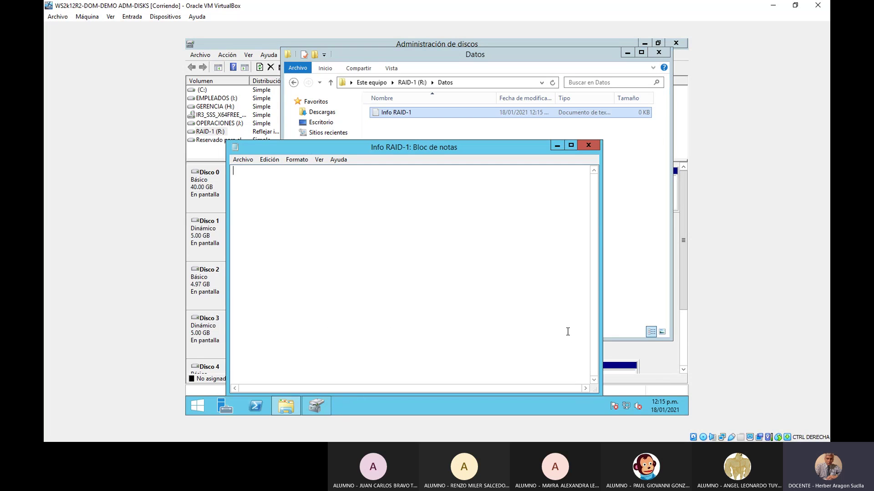
text(Hola que tal)
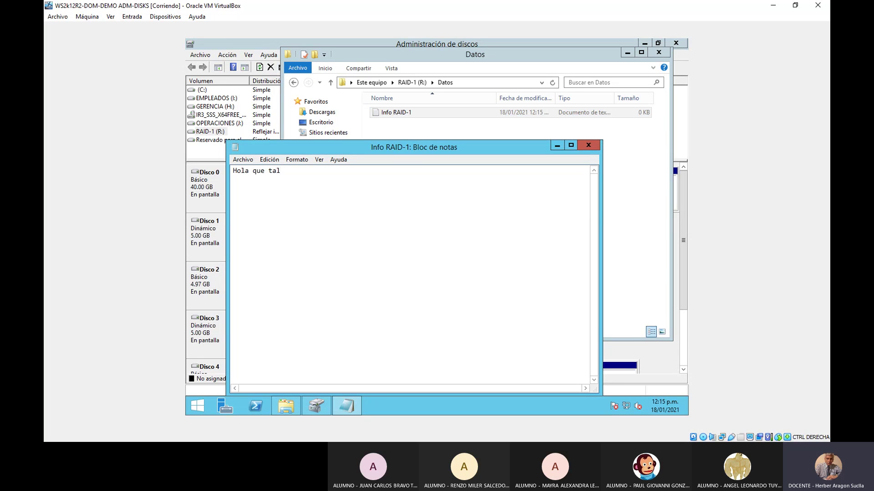
text(....)
click(588, 145)
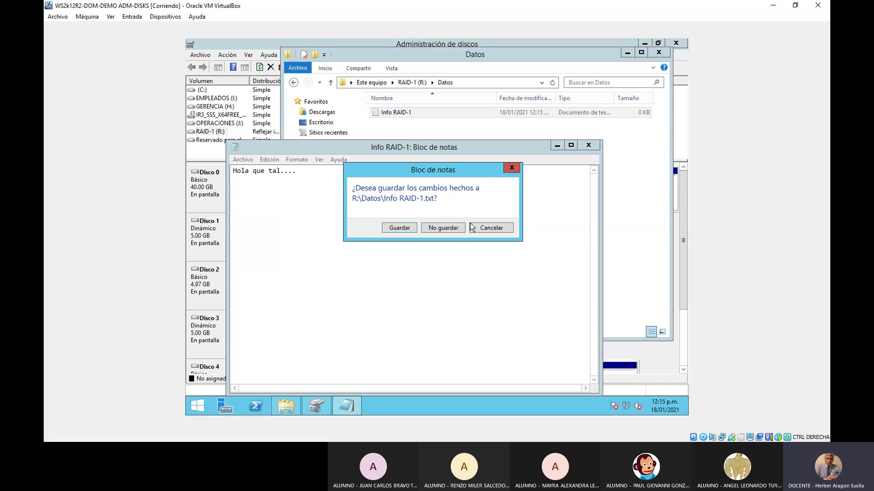
click(407, 228)
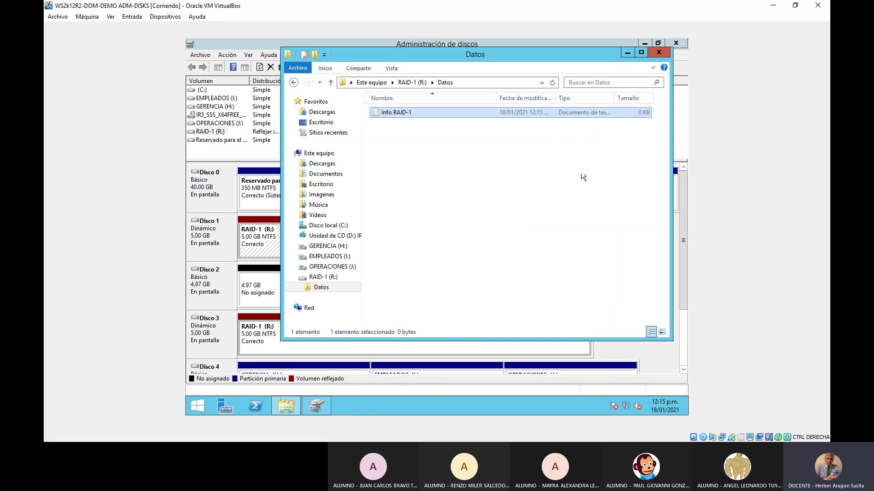
click(654, 52)
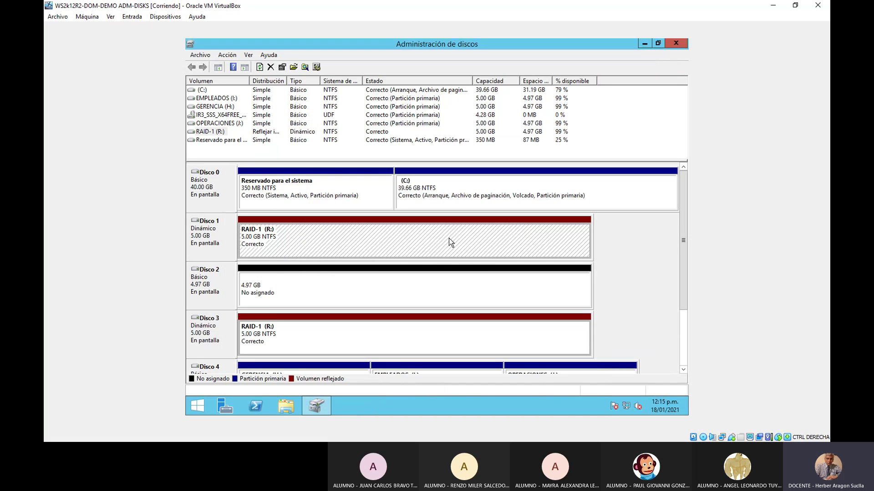
Step: Explore the RAID-1 volume from Disco 3 and check the contents of Info RAID-1 in the Datos folder
click(343, 329)
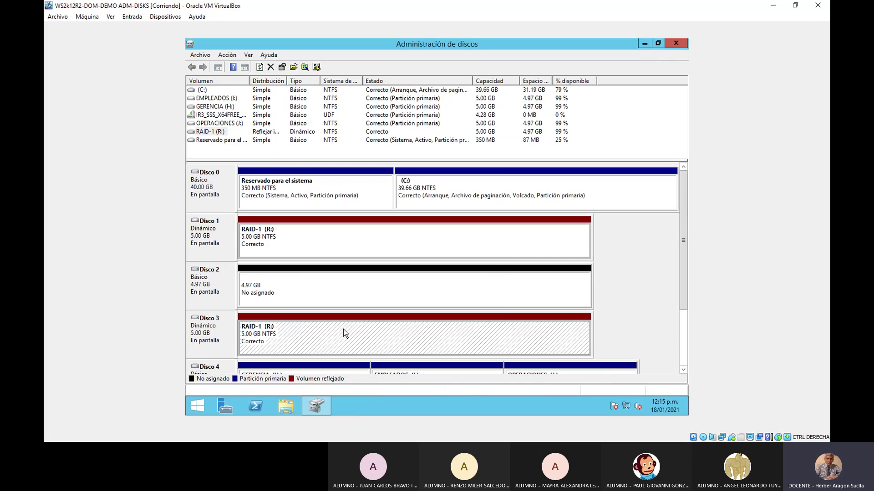
right_click(343, 329)
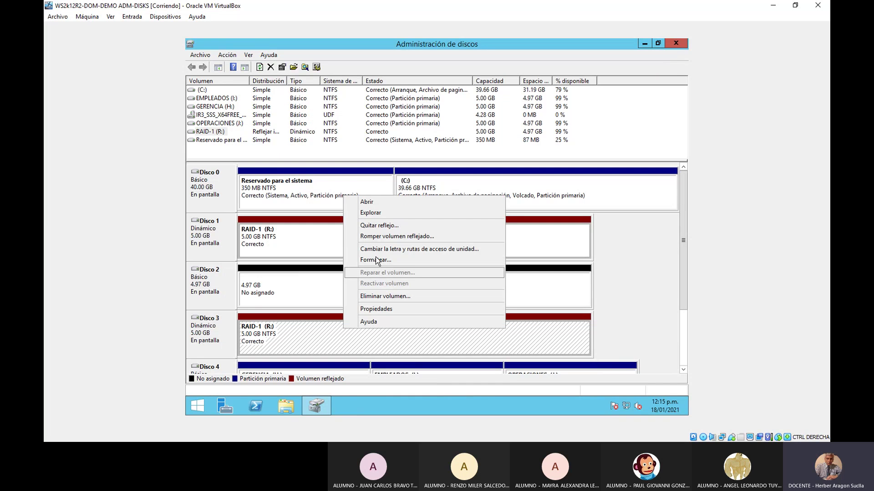
click(371, 213)
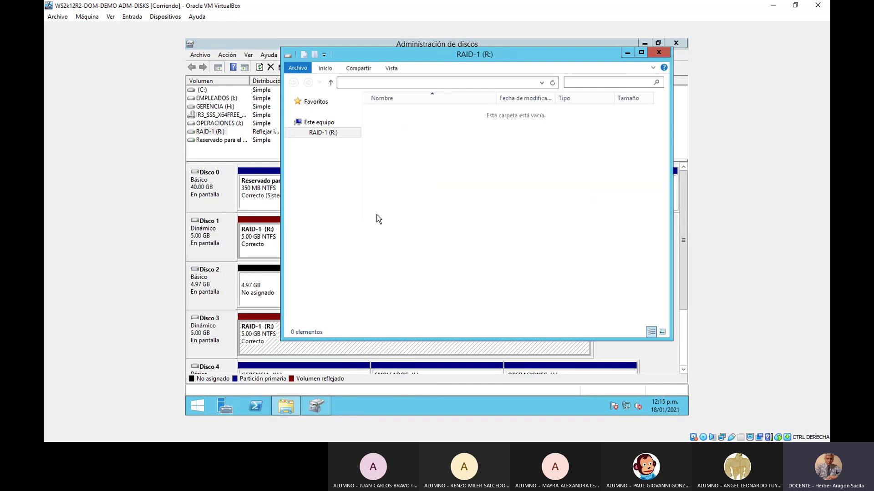
double_click(386, 112)
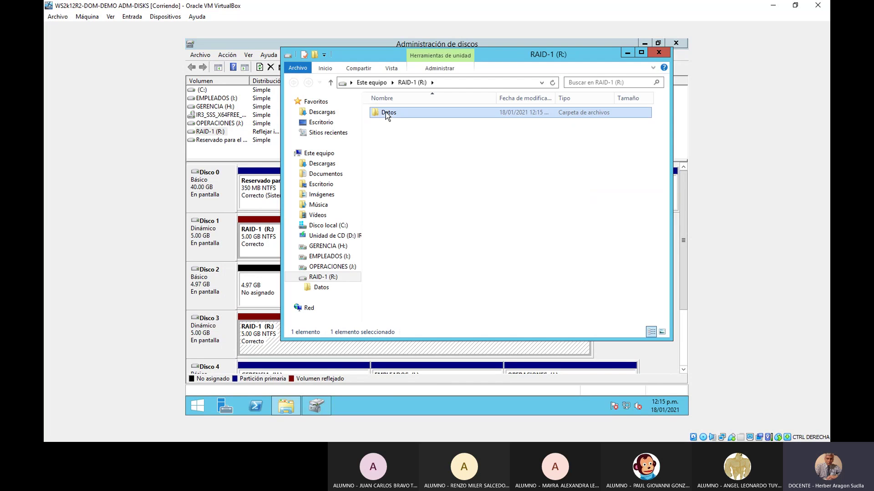
double_click(386, 112)
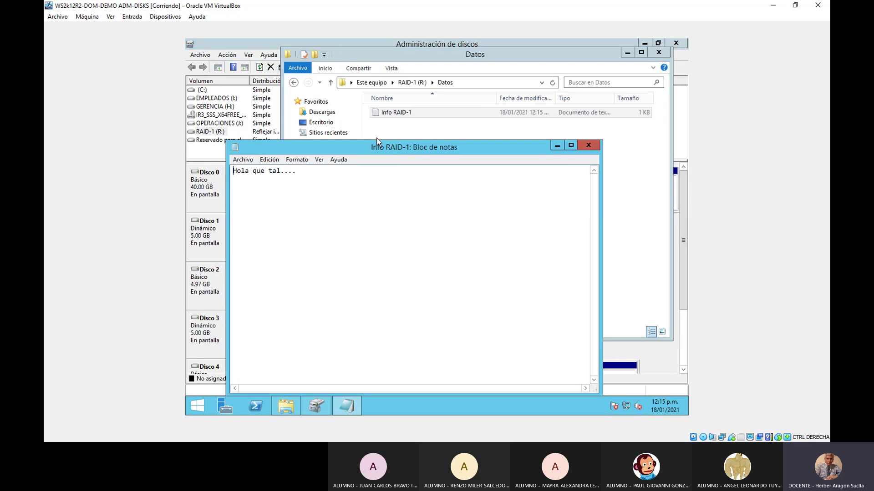
click(589, 144)
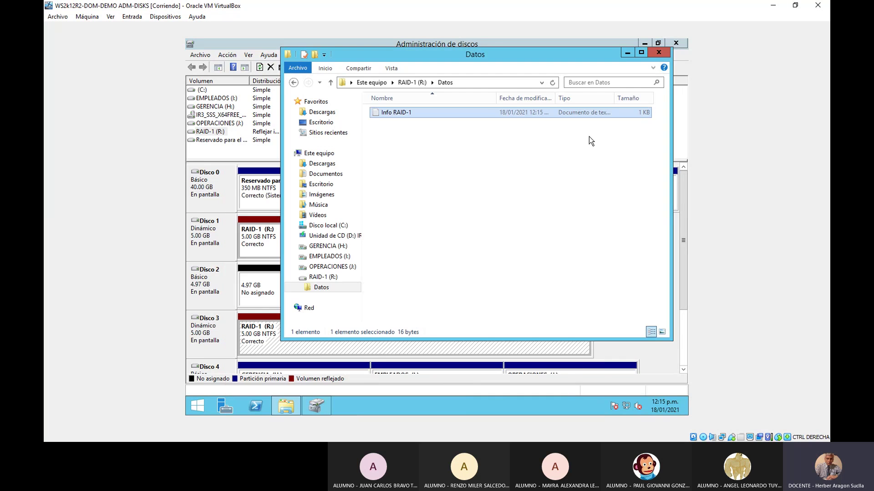
click(658, 53)
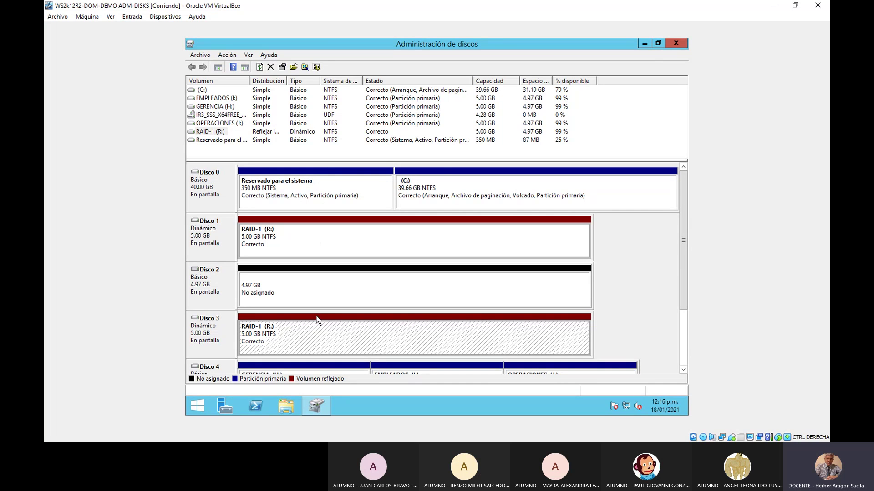
Step: Remove the mirror of volume R: from Disco 3
right_click(318, 333)
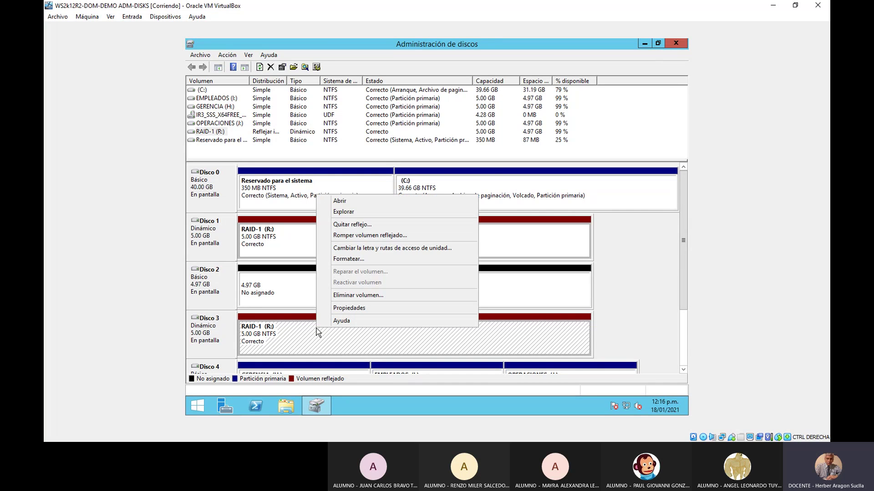
click(377, 227)
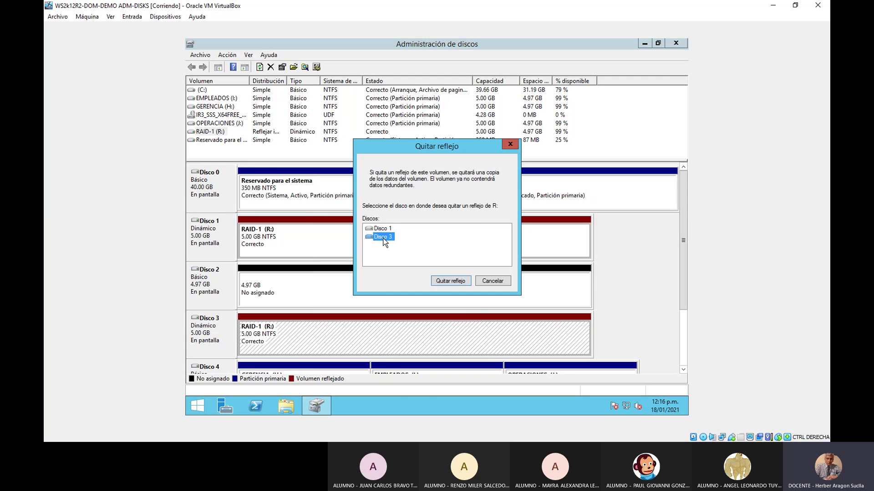
click(460, 283)
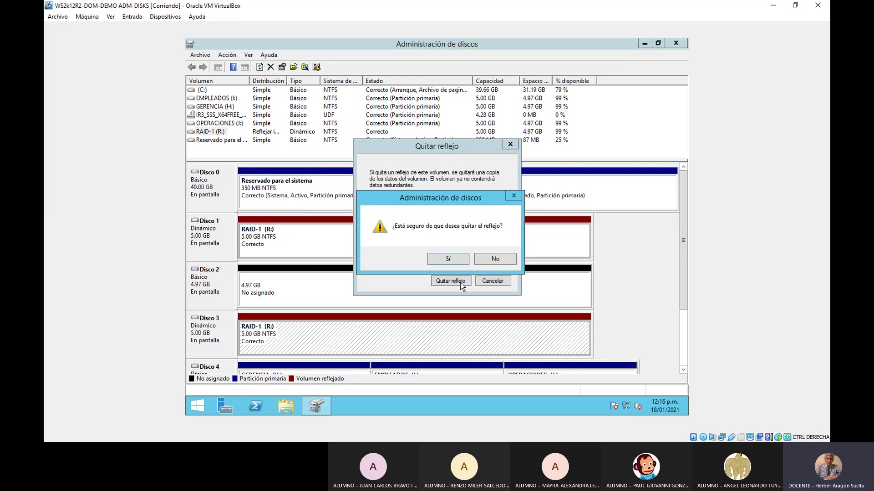
click(457, 258)
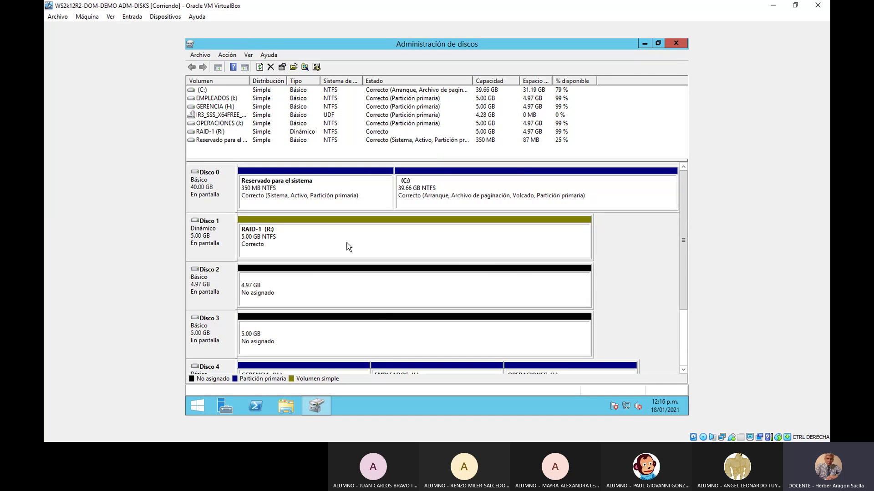
Step: Explore the RAID-1 (R:) volume on Disco 1, check the Datos folder for the Info RAID-1 file, and close the window
right_click(331, 236)
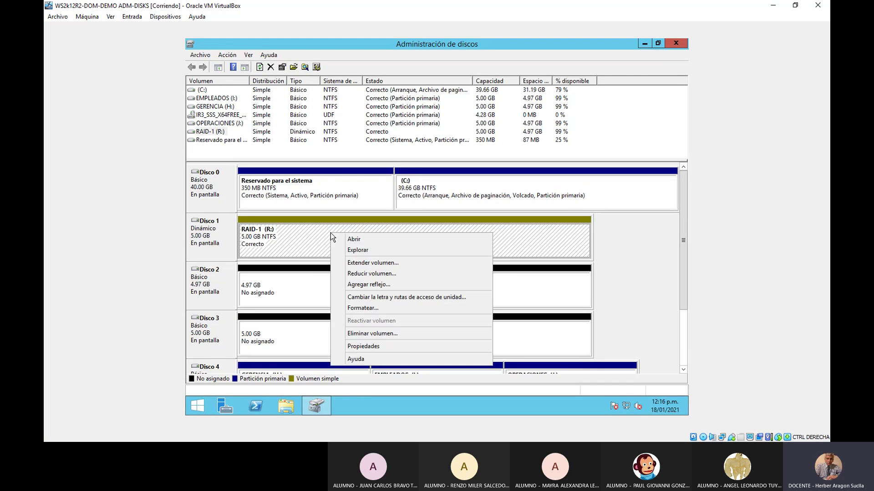
click(373, 250)
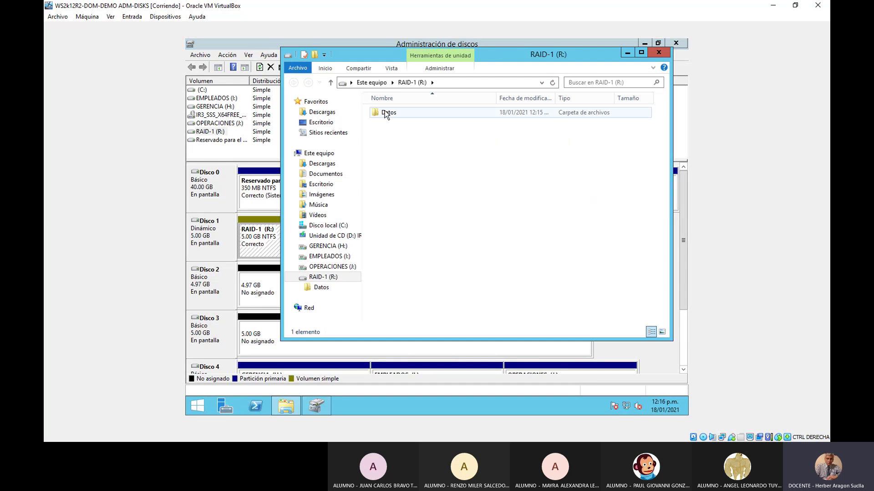
double_click(384, 112)
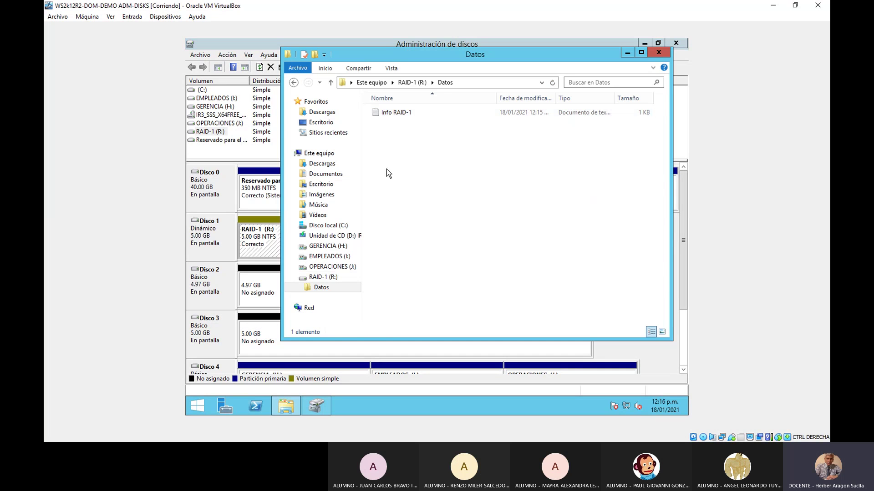
click(658, 53)
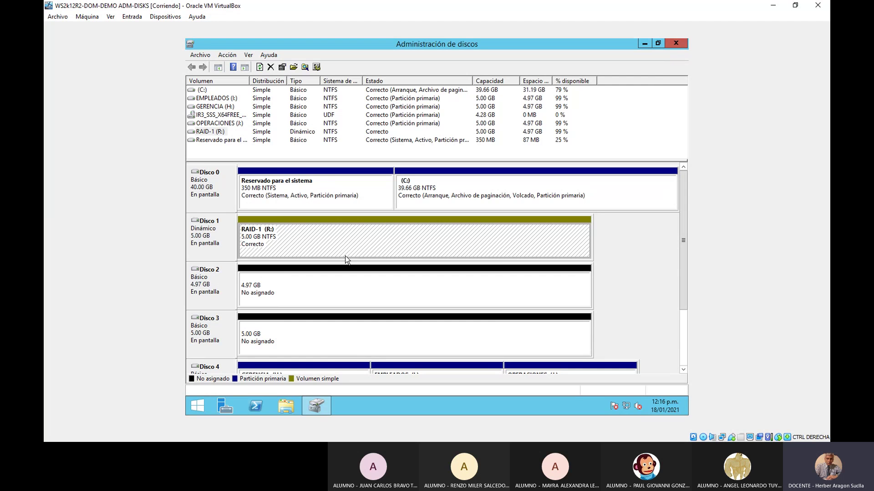
right_click(338, 245)
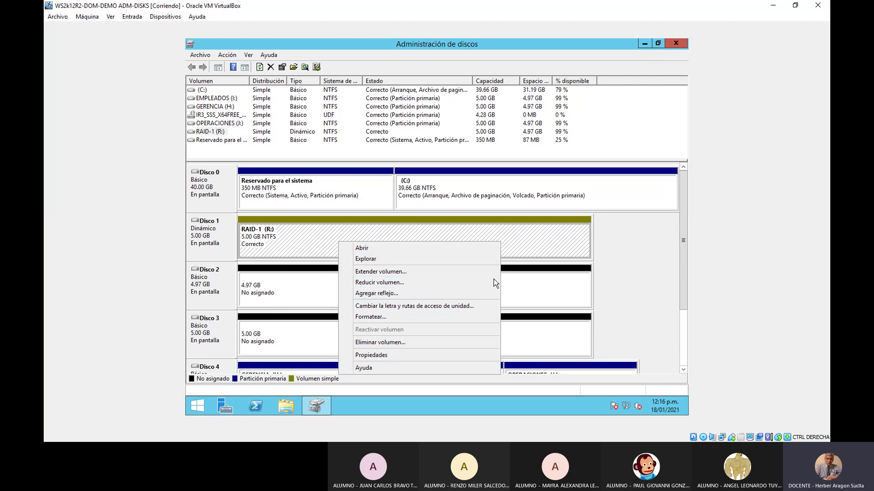
click(307, 339)
right_click(318, 334)
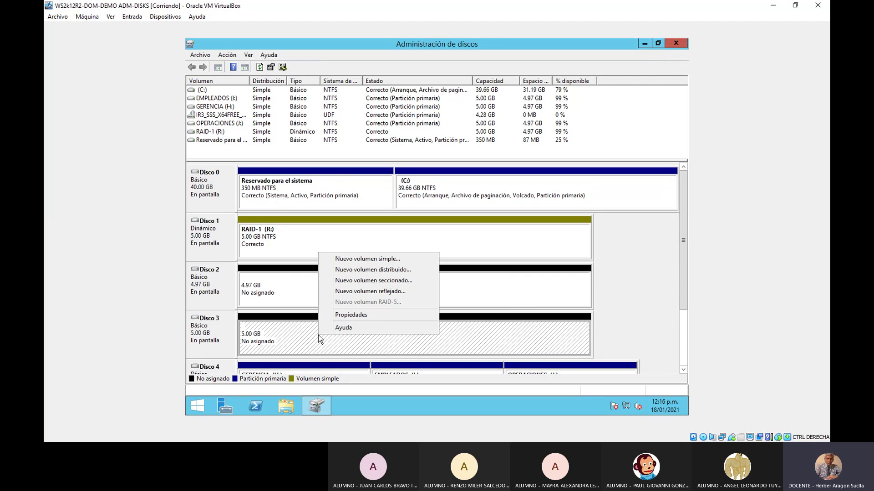
click(416, 338)
right_click(317, 244)
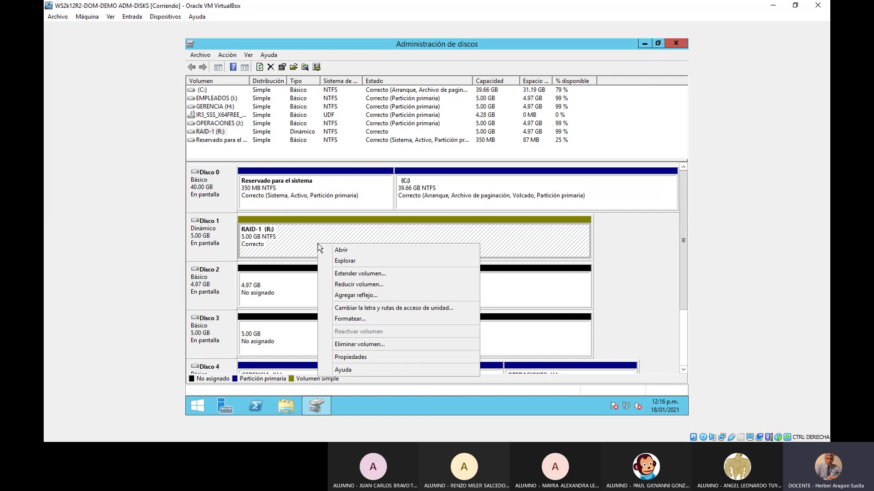
click(504, 335)
right_click(346, 342)
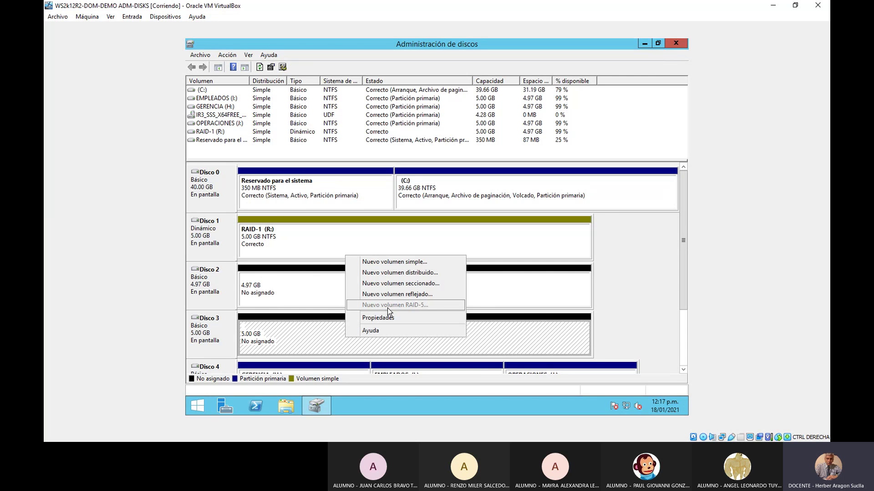
click(318, 341)
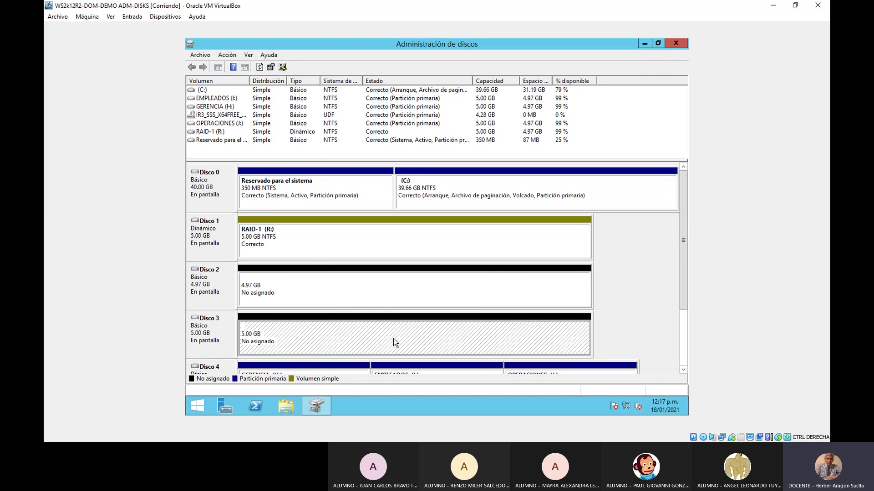
Step: Delete the RAID-1 (R:) simple volume from Disco 1, accepting the loss of its data
right_click(317, 243)
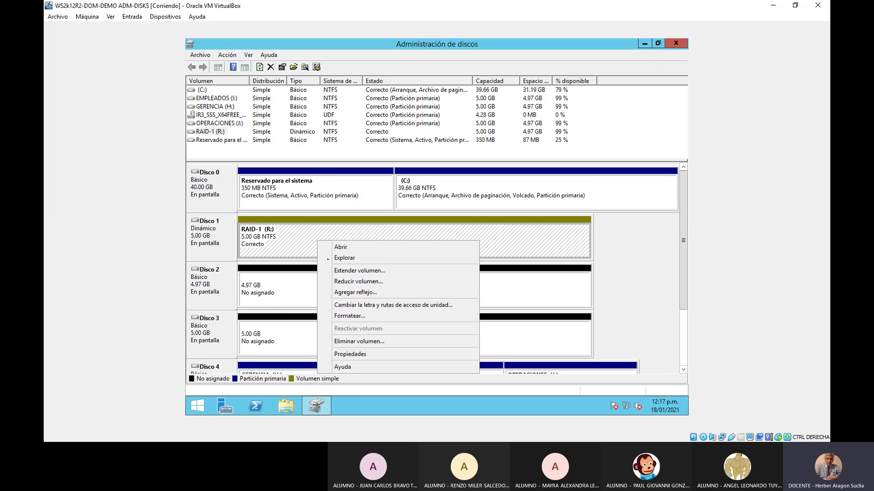
click(364, 342)
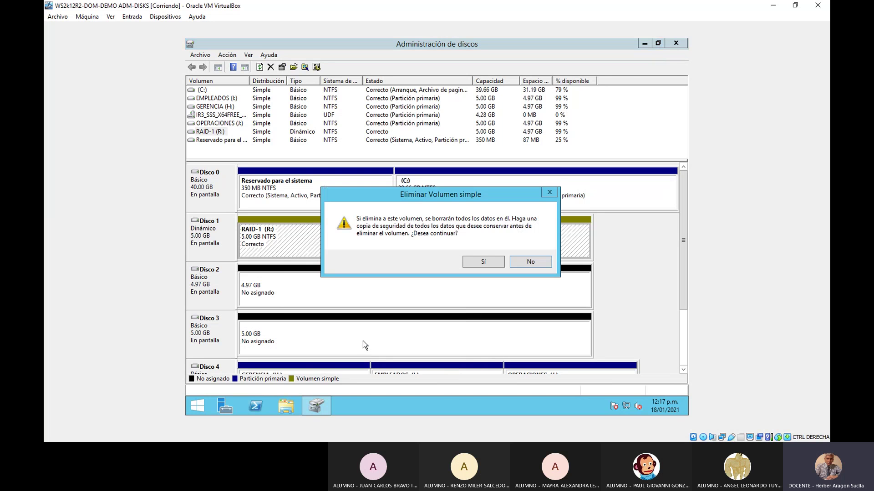
click(480, 262)
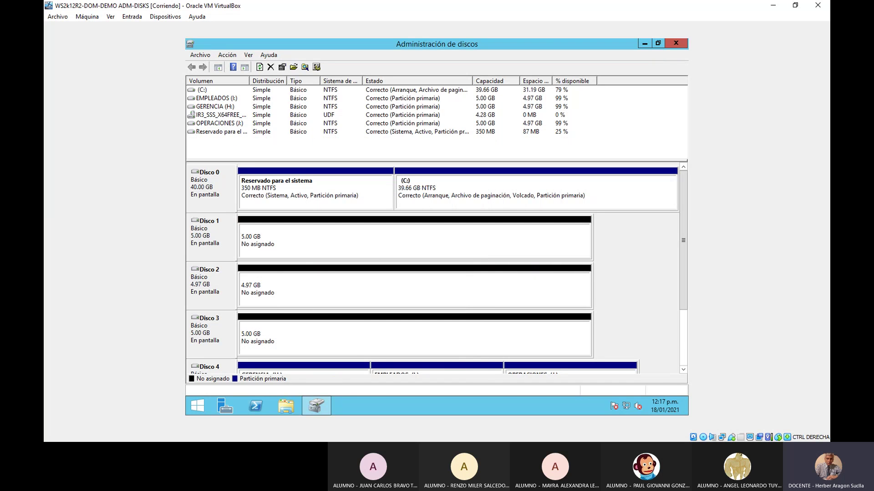
Step: Start a new mirrored volume on Disco 1 and add Disco 3 to it, using 5117 MB of space
right_click(359, 245)
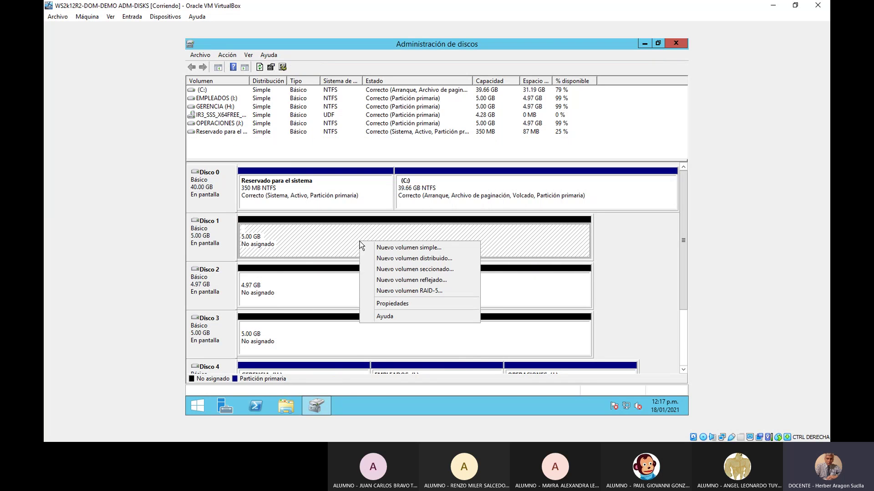
click(415, 279)
click(388, 275)
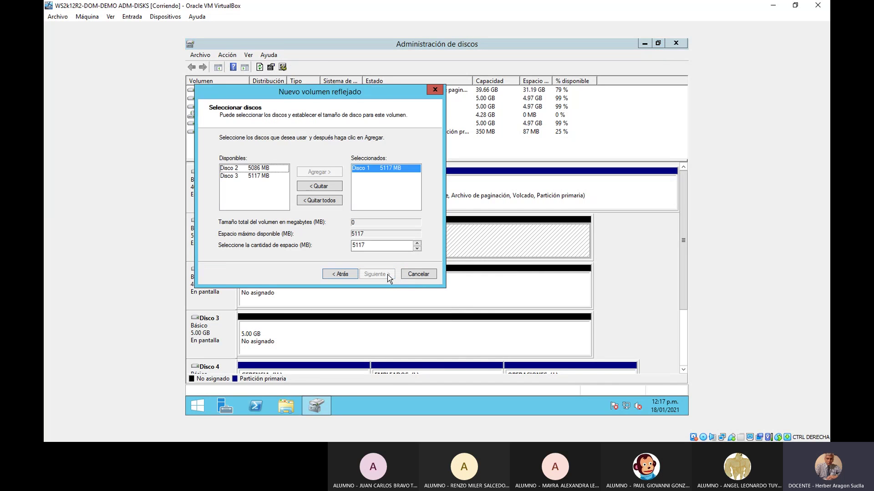
click(253, 176)
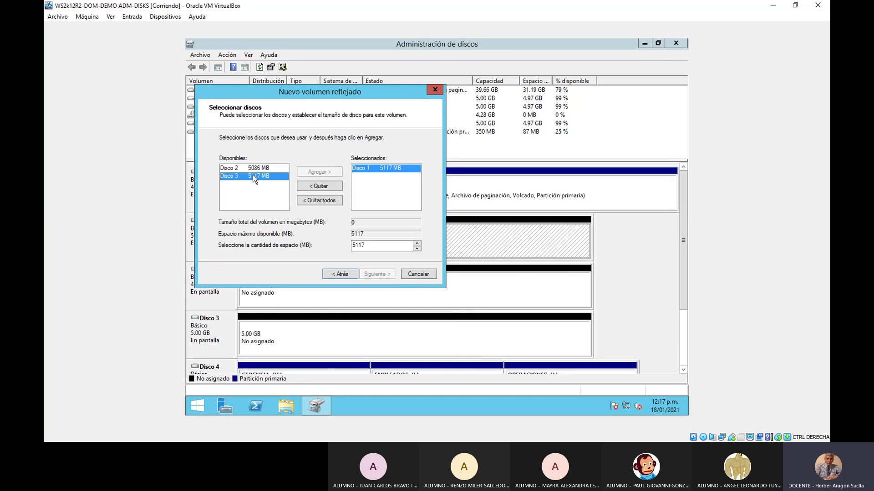
click(317, 174)
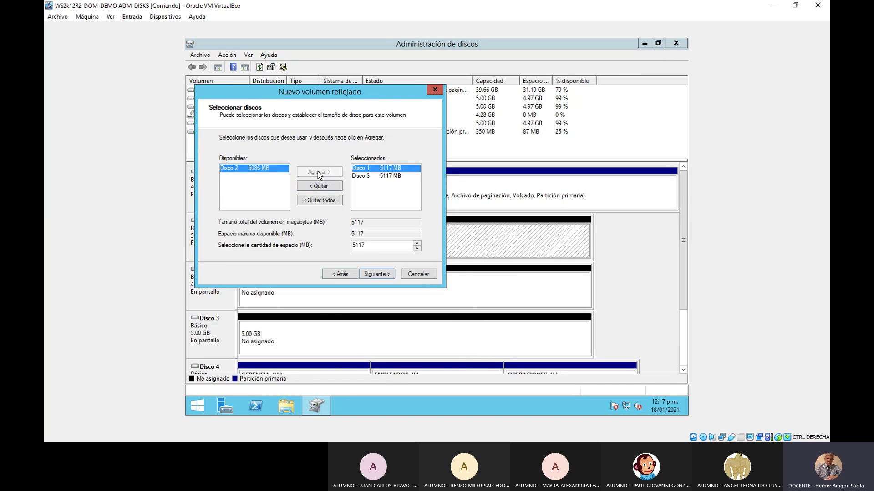
click(384, 275)
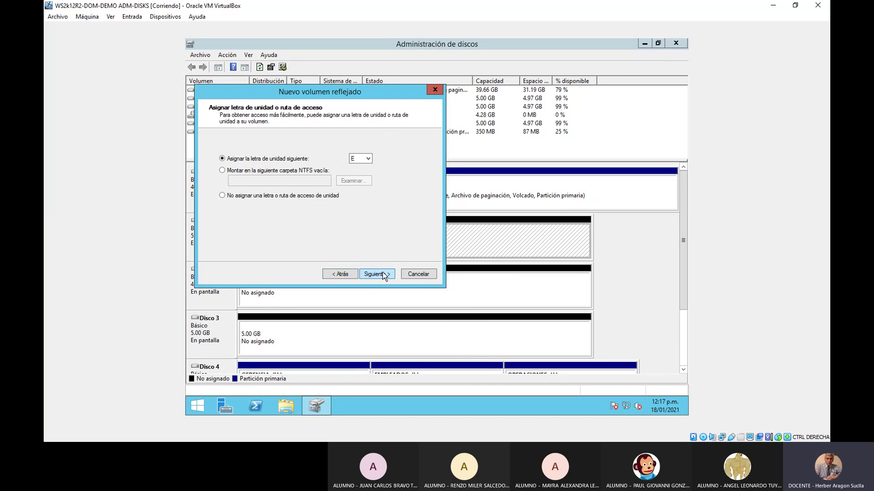
Step: Assign drive letter R, quick-format the mirrored volume as NTFS with label RAID-1, and finish creating it, accepting the disk conversion
click(368, 159)
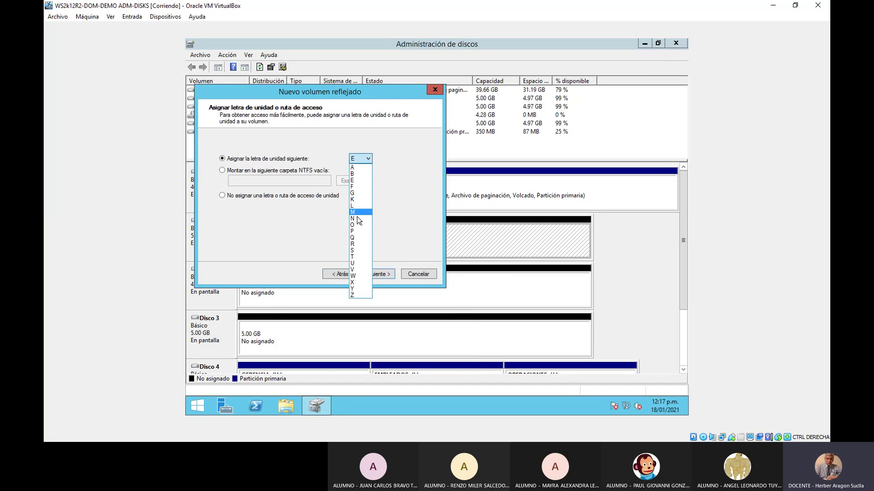
click(354, 244)
click(378, 276)
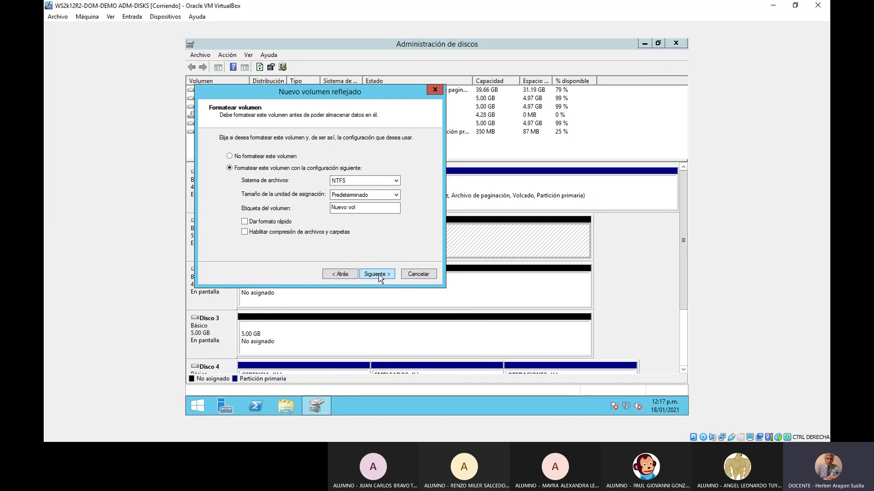
drag(364, 207, 320, 207)
text(RAID-1)
click(245, 222)
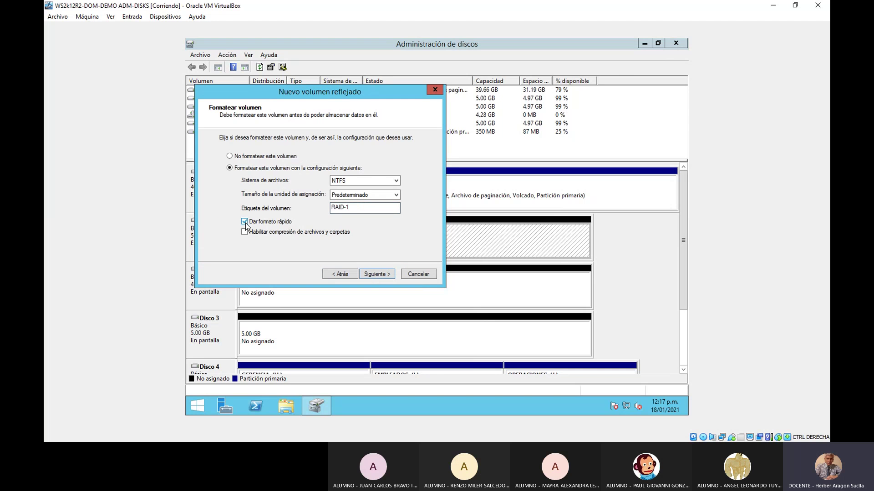
click(381, 276)
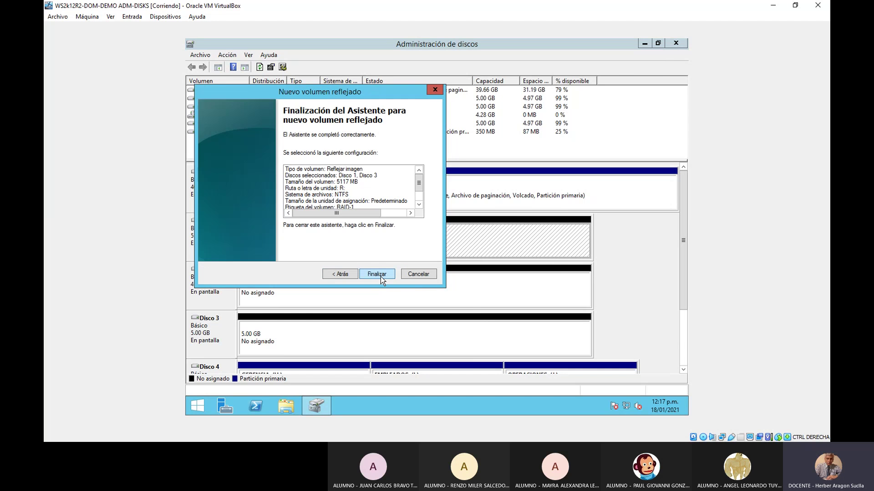
click(381, 276)
click(469, 272)
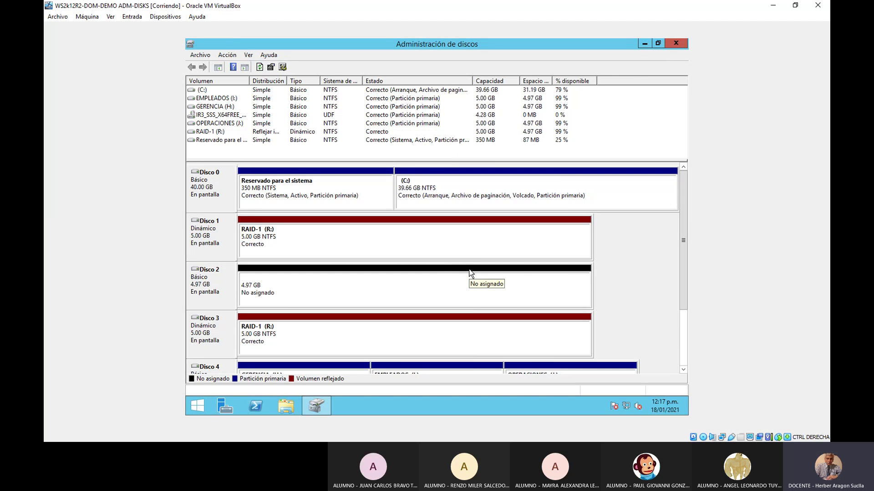
Step: Break the RAID-1 (R:) mirrored volume into separate volumes on Disco 1 and Disco 3
right_click(368, 241)
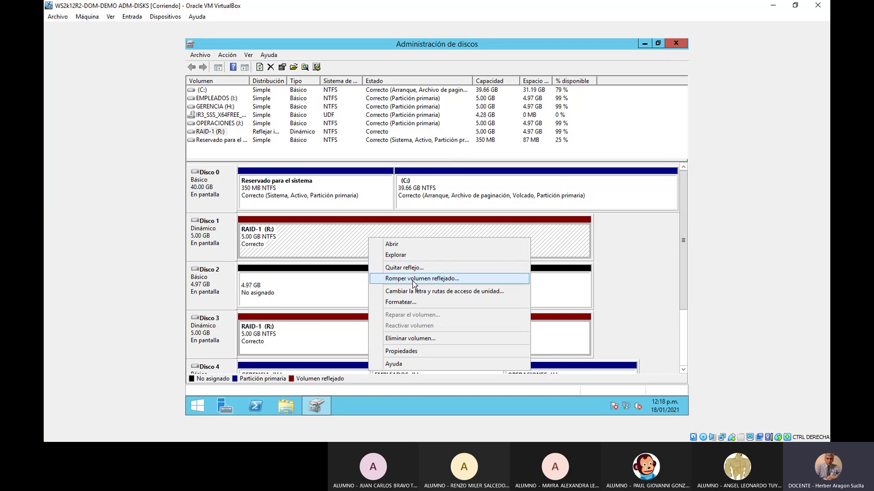
click(471, 280)
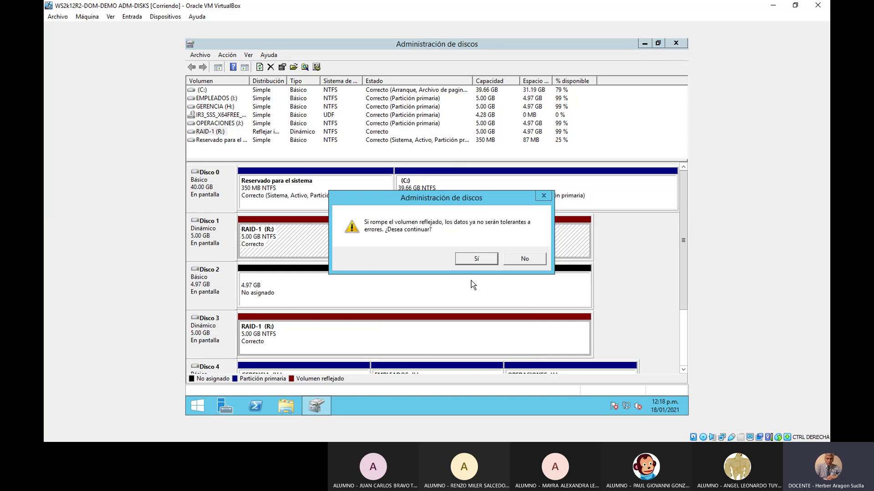
click(476, 258)
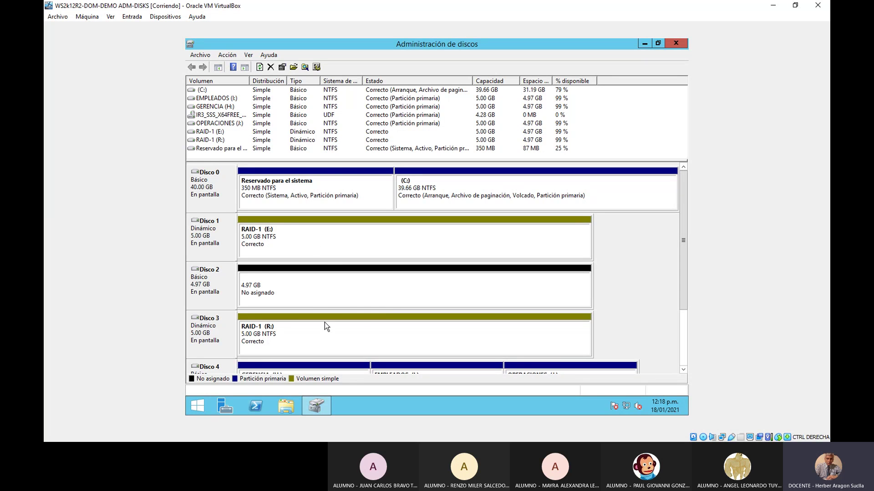
Step: Explore RAID-1 (E:) on Disco 1 and RAID-1 (R:) on Disco 3 to check their contents, closing each window
right_click(335, 242)
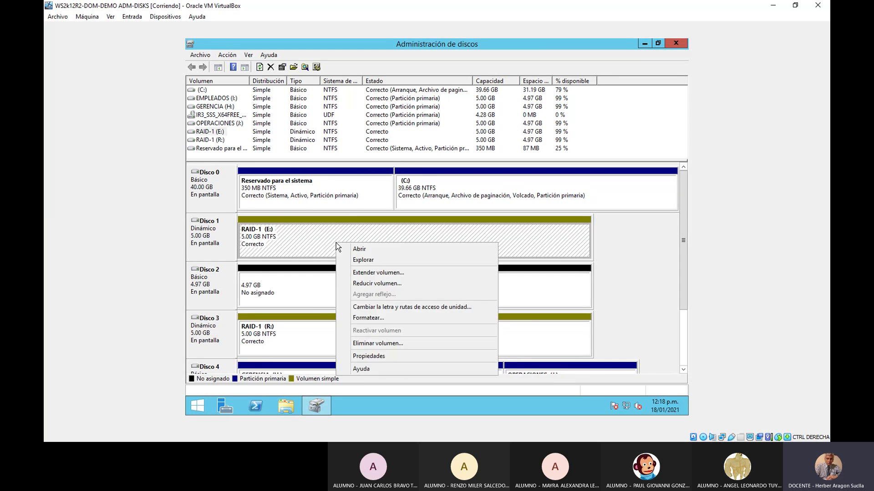
click(373, 260)
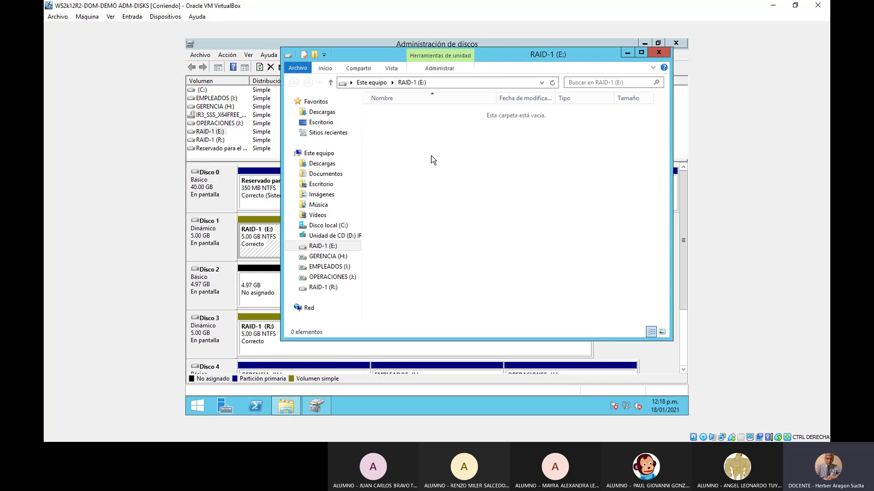
click(659, 52)
click(319, 336)
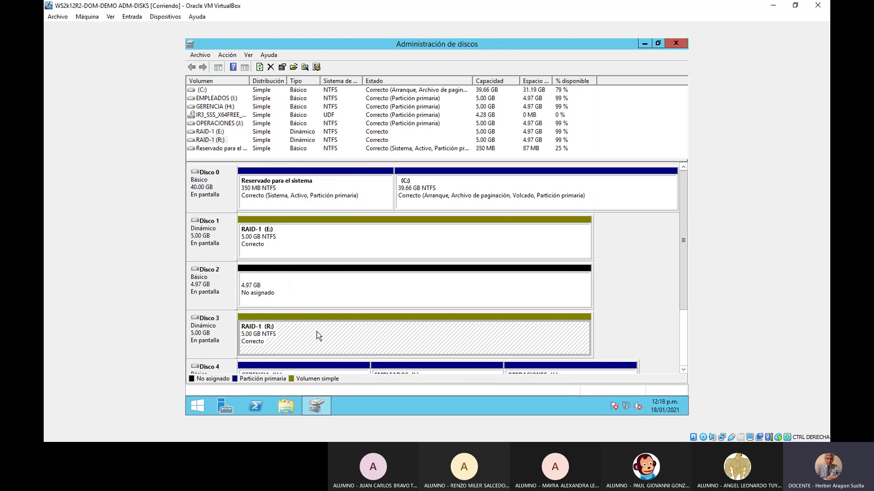
right_click(317, 335)
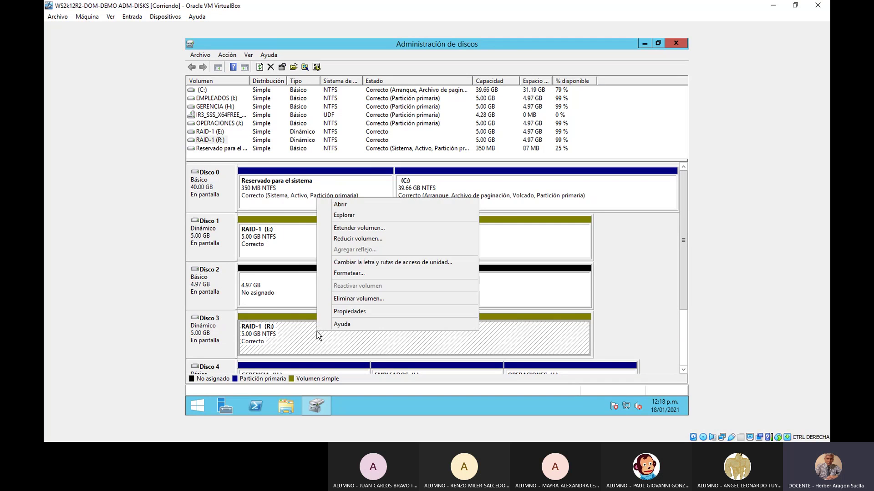
click(354, 218)
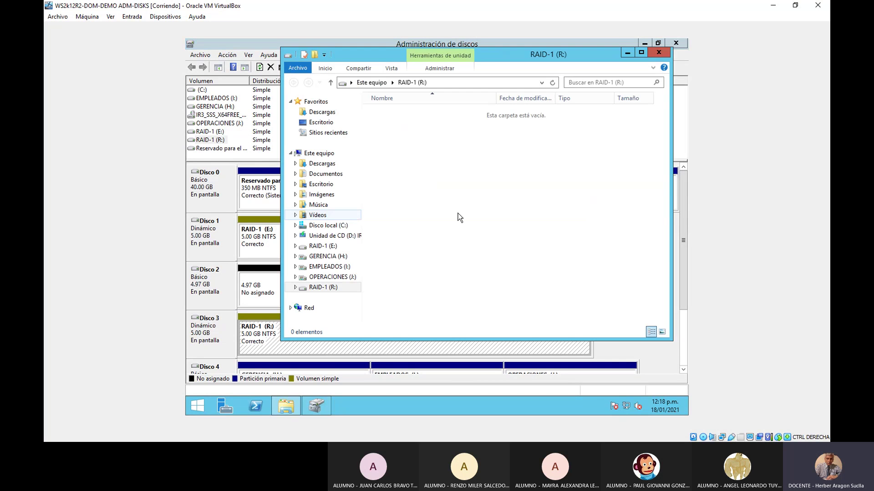
click(661, 53)
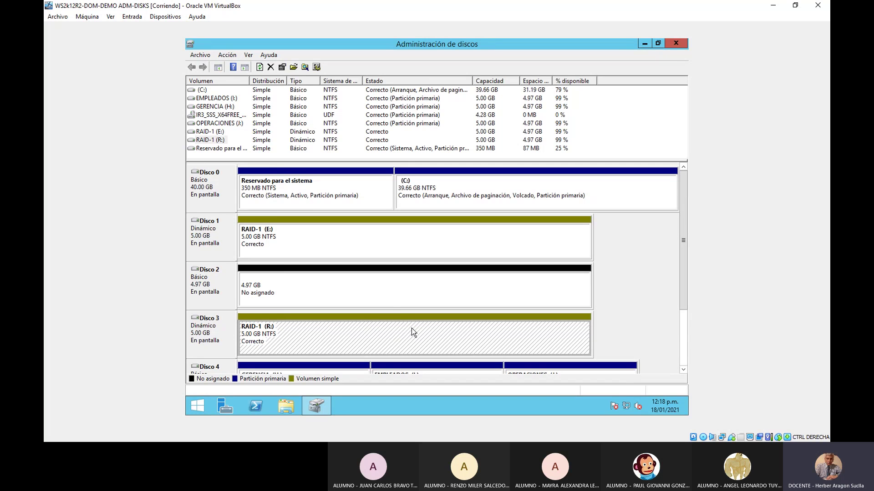
Step: Delete the RAID-1 (E:) volume on Disco 1 and the RAID-1 (R:) volume on Disco 3, accepting the data loss
right_click(331, 330)
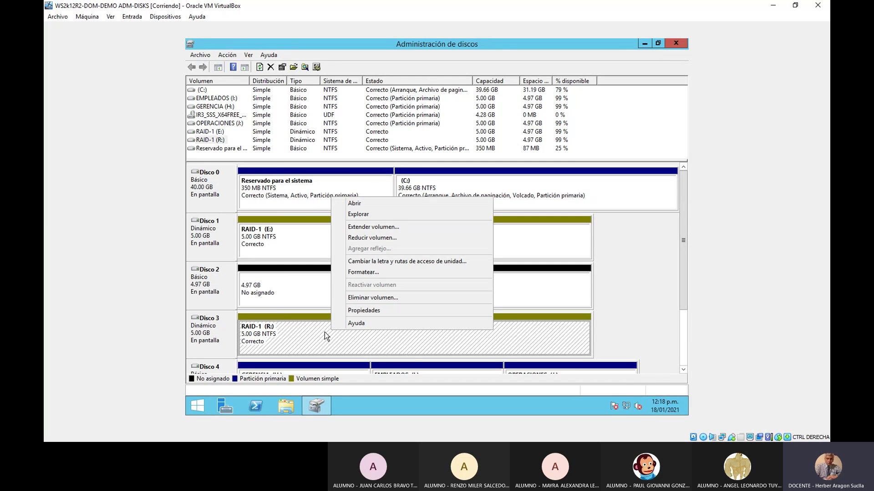
click(314, 245)
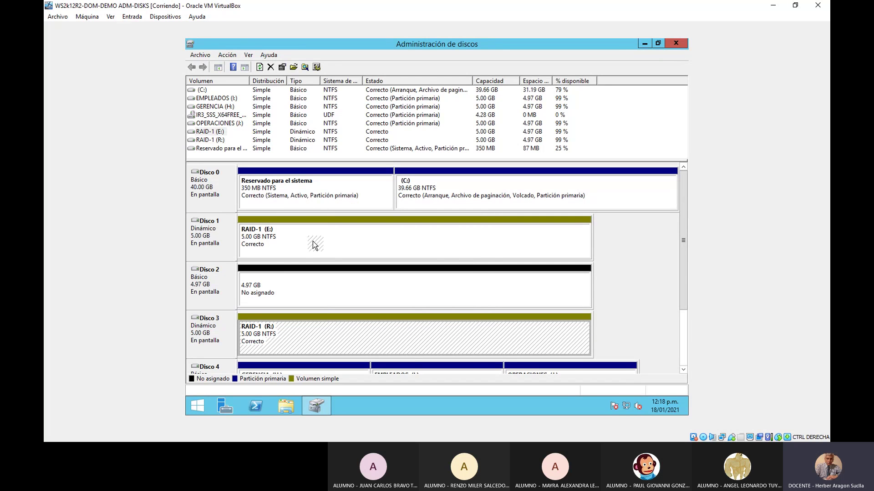
right_click(313, 242)
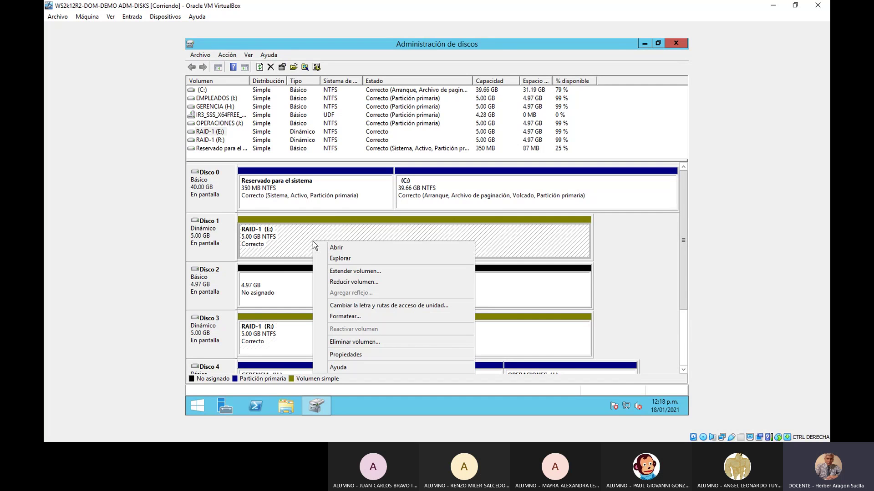
click(375, 341)
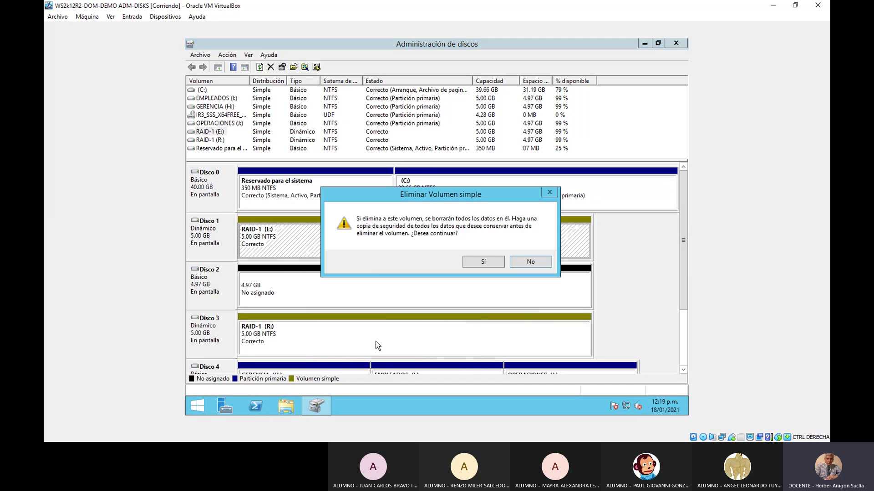
click(479, 259)
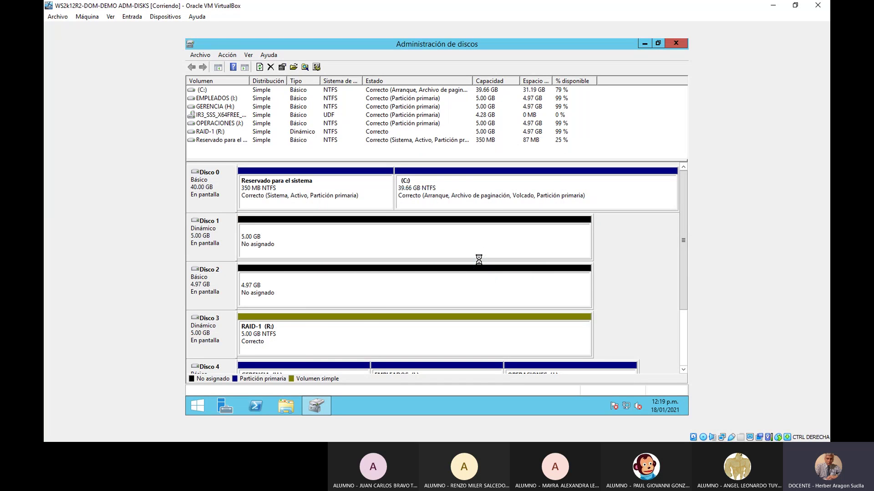
right_click(347, 341)
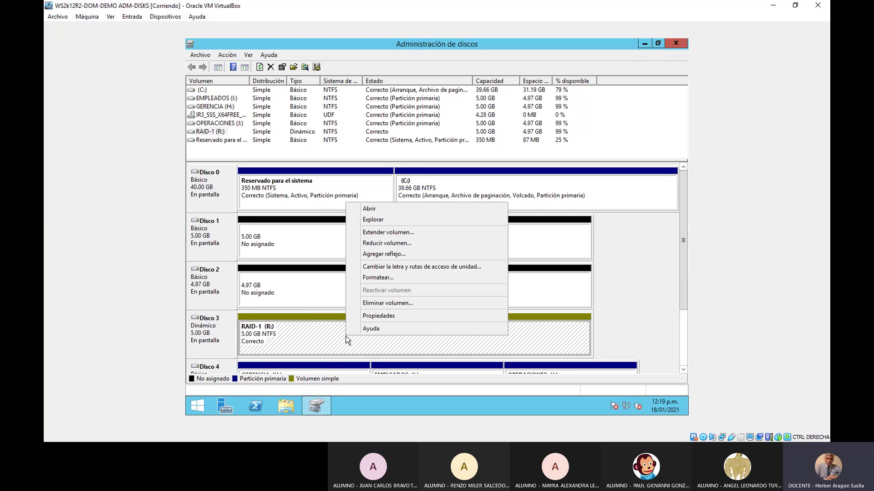
click(392, 306)
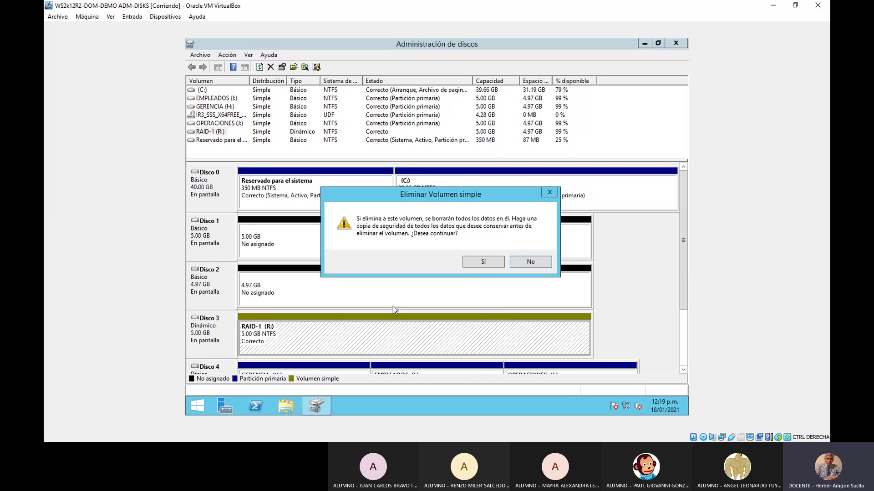
click(476, 263)
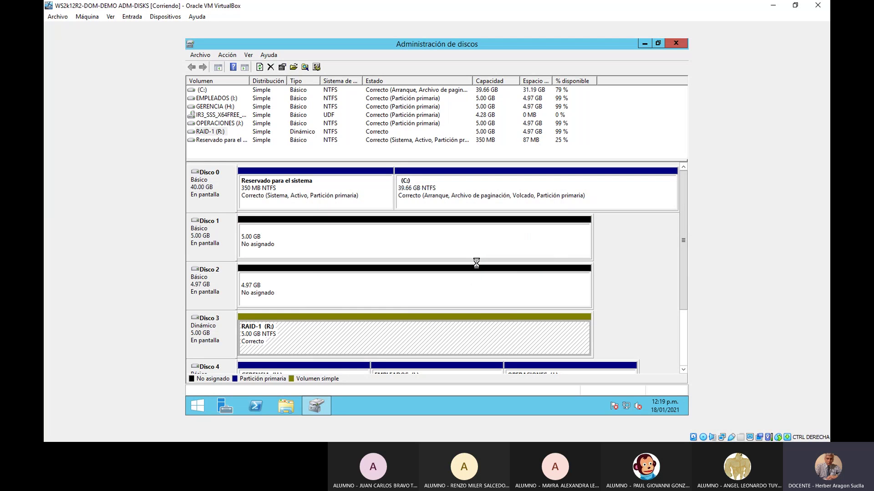
Step: Start a new mirrored volume on Disco 1 and add Disco 3 as its mirror, using 5117 MB
right_click(354, 236)
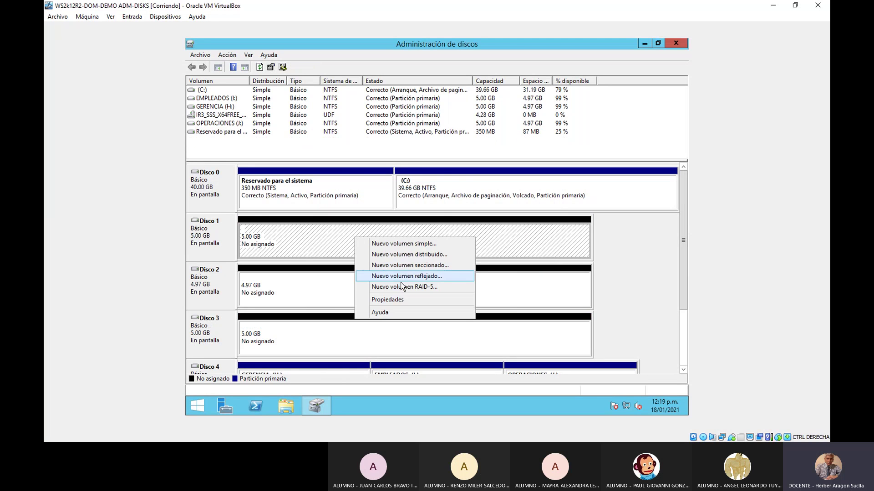
click(416, 276)
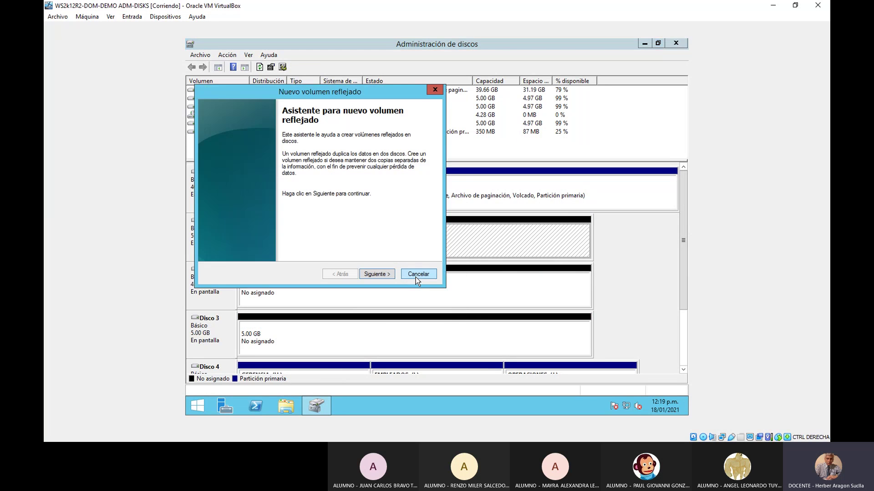
click(376, 274)
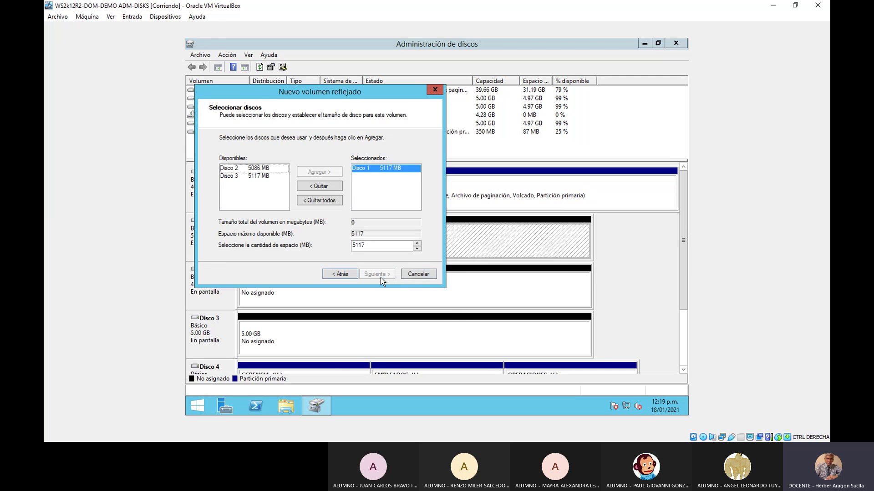
click(258, 176)
click(324, 173)
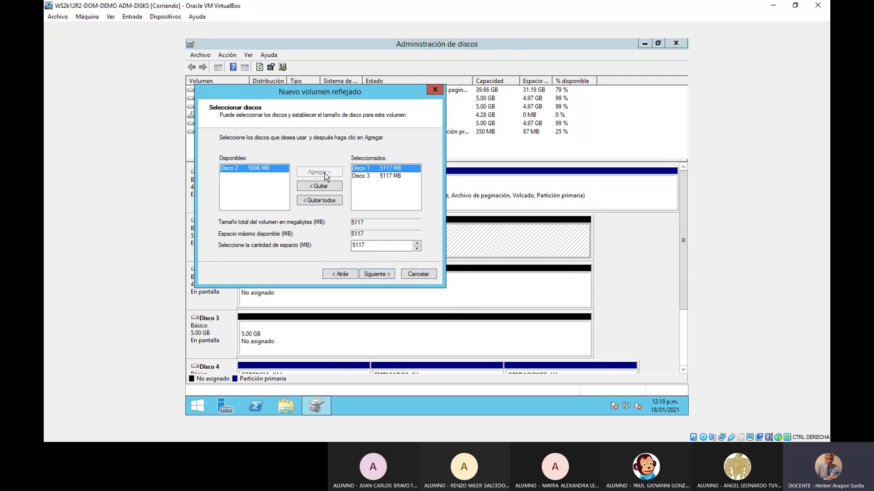
click(376, 274)
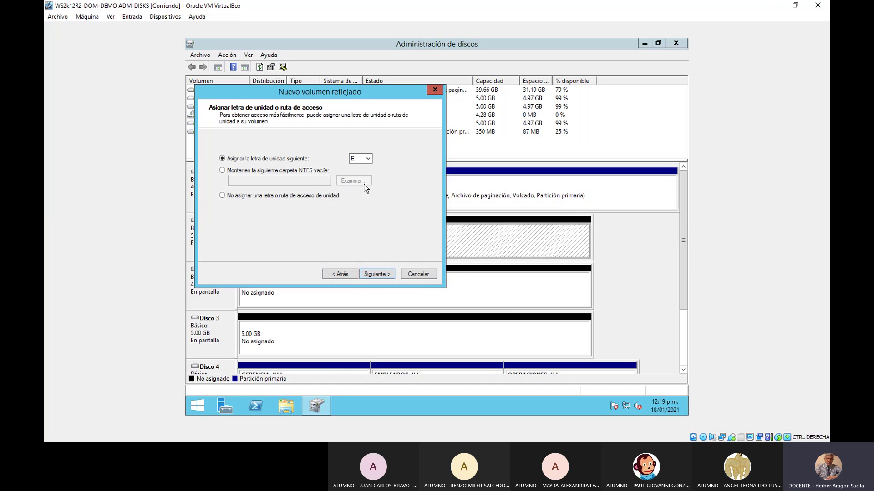
Step: Assign letter R to the mirrored volume, quick-format it as NTFS labelled RAID-1, and create it, accepting conversion to dynamic disks
click(367, 159)
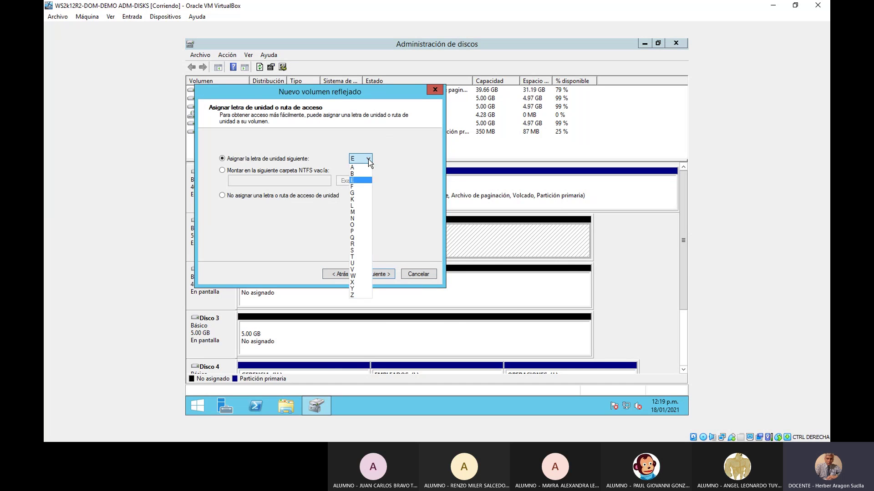
click(353, 243)
click(378, 274)
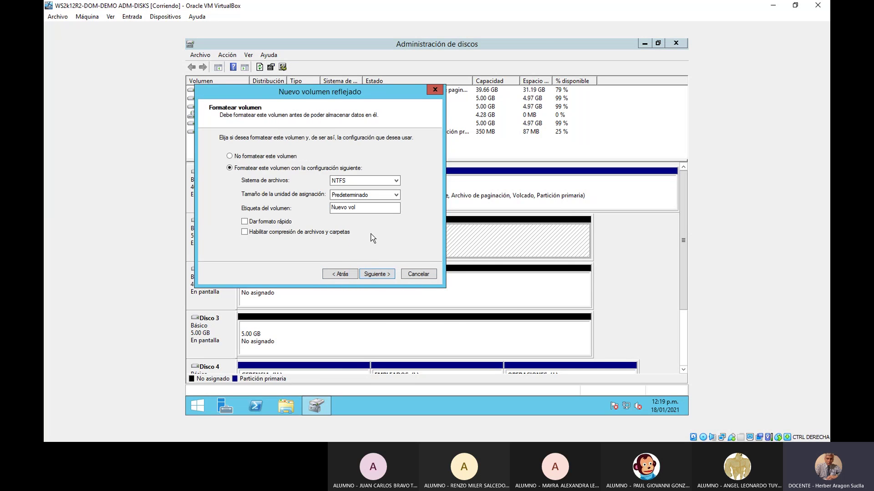
drag(364, 212, 320, 212)
text(RAID-1)
click(261, 222)
click(385, 277)
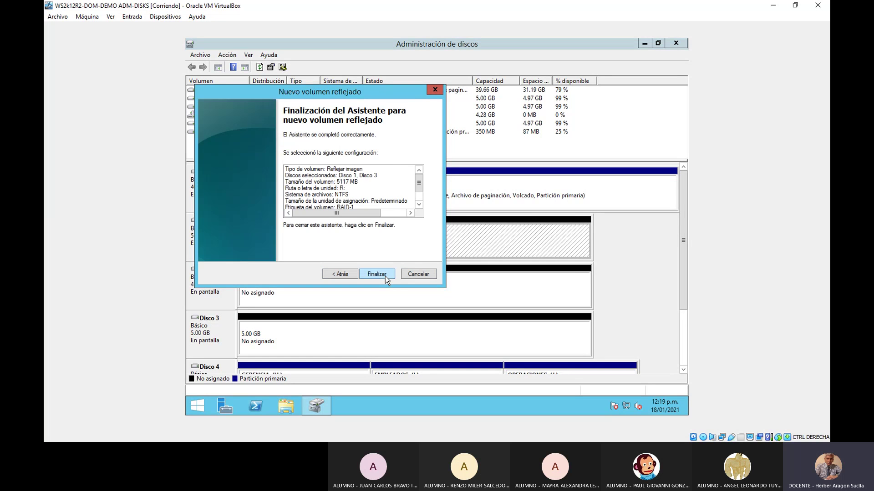
click(385, 277)
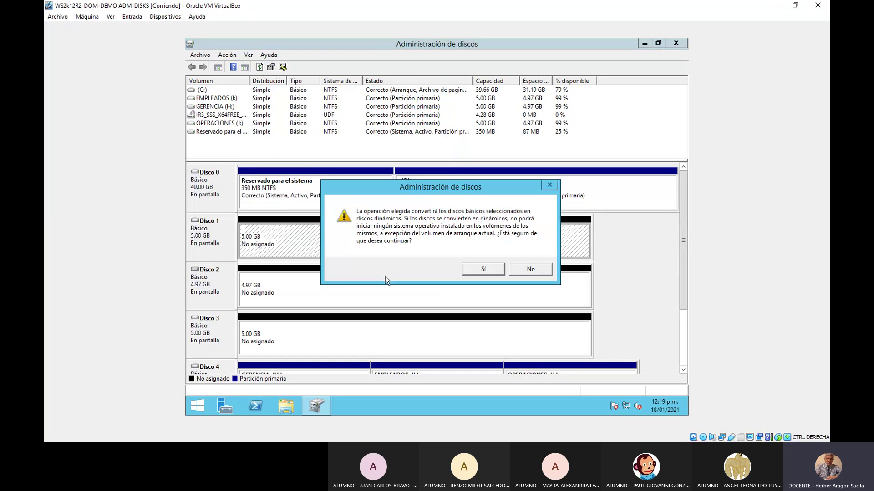
click(473, 265)
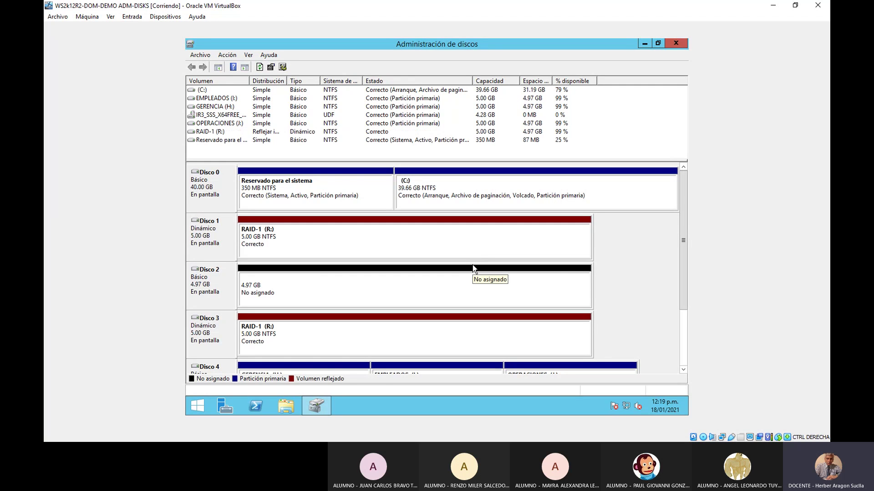
Step: Explore RAID-1 (R:) from Disco 1 and create a folder named Datos in it
right_click(393, 239)
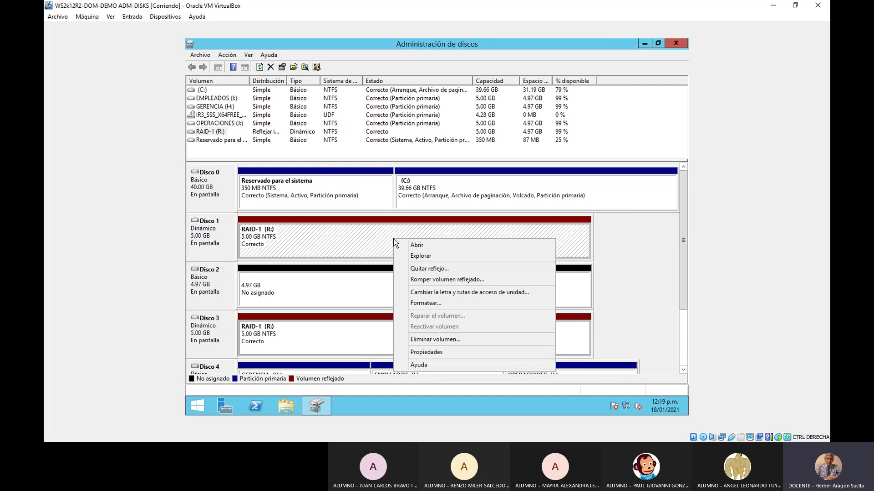
click(422, 256)
right_click(409, 181)
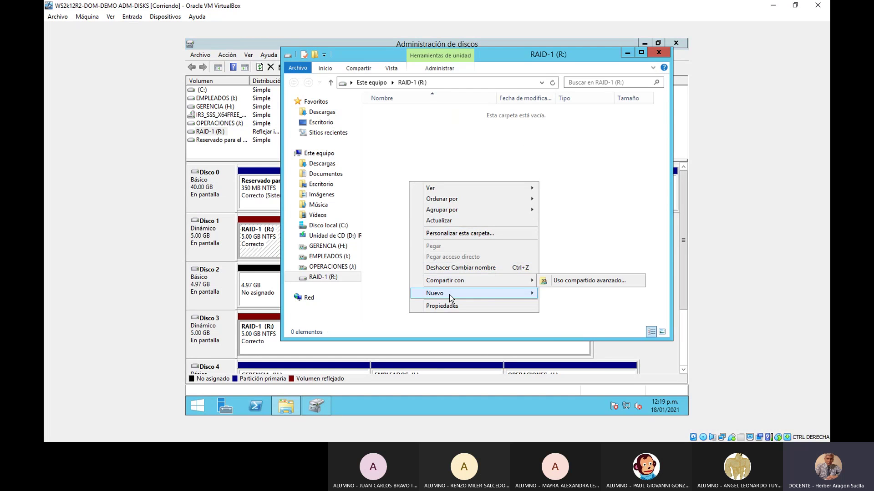
mouse_move(451, 298)
click(565, 297)
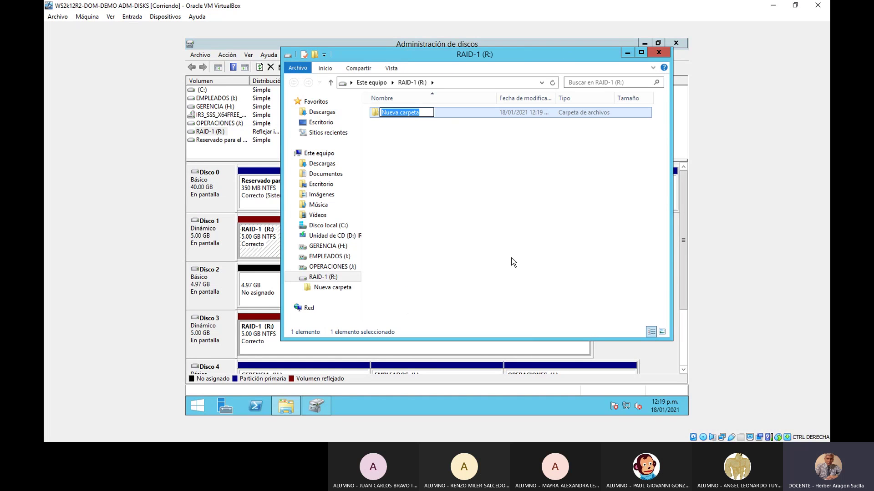
text(Datos)
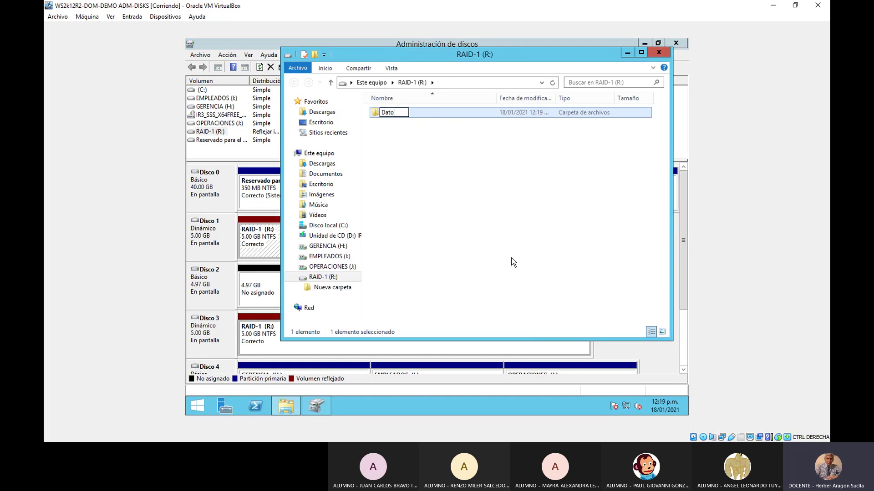
key(Return)
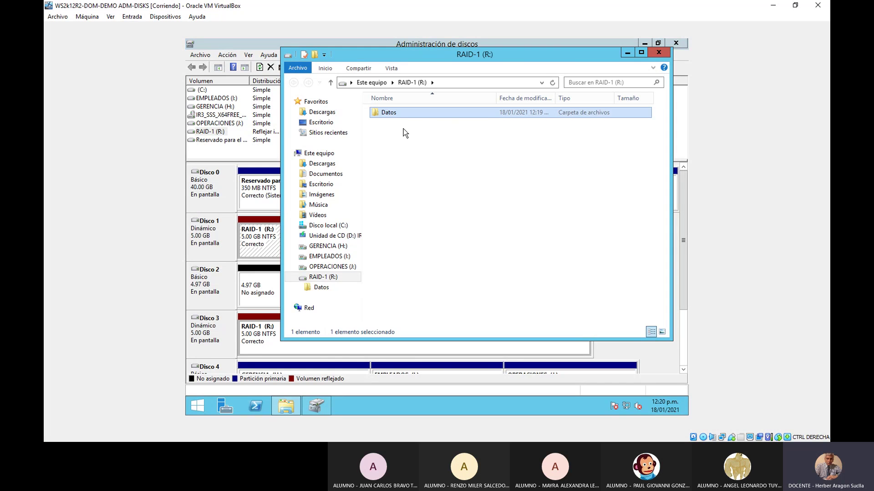
Step: Create a text document named Info RAID-1 inside the Datos folder
double_click(390, 114)
right_click(412, 167)
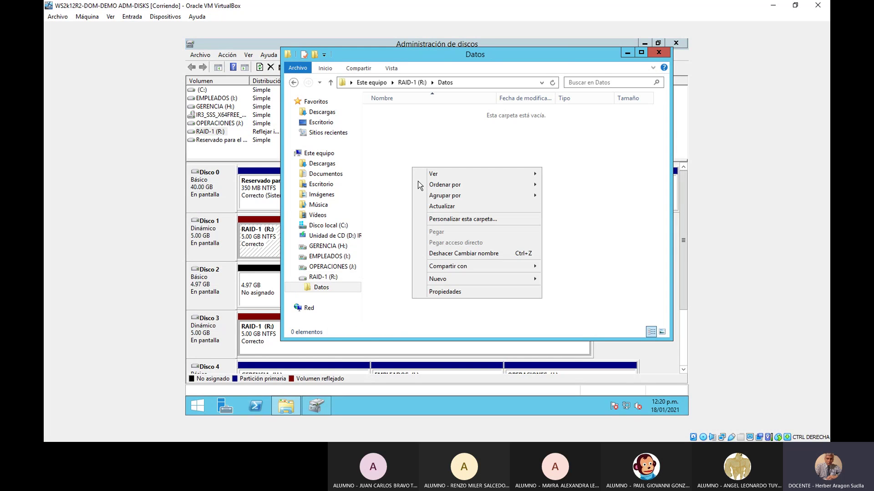
mouse_move(521, 279)
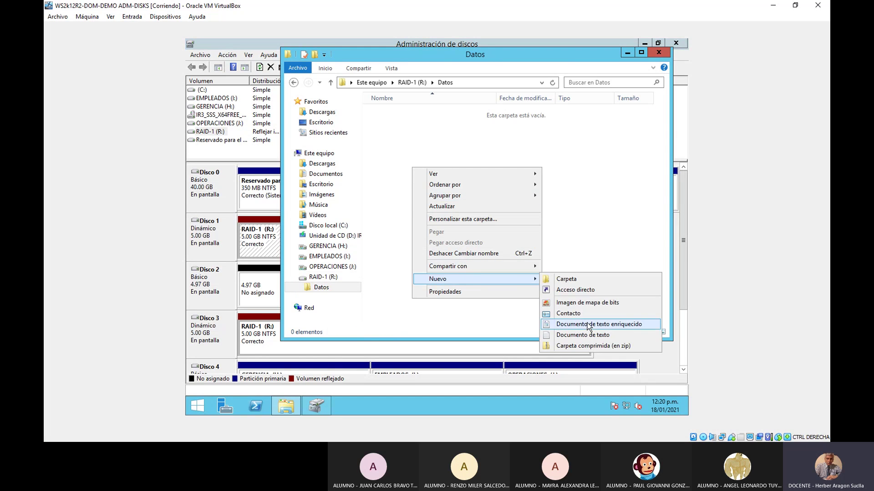
click(590, 339)
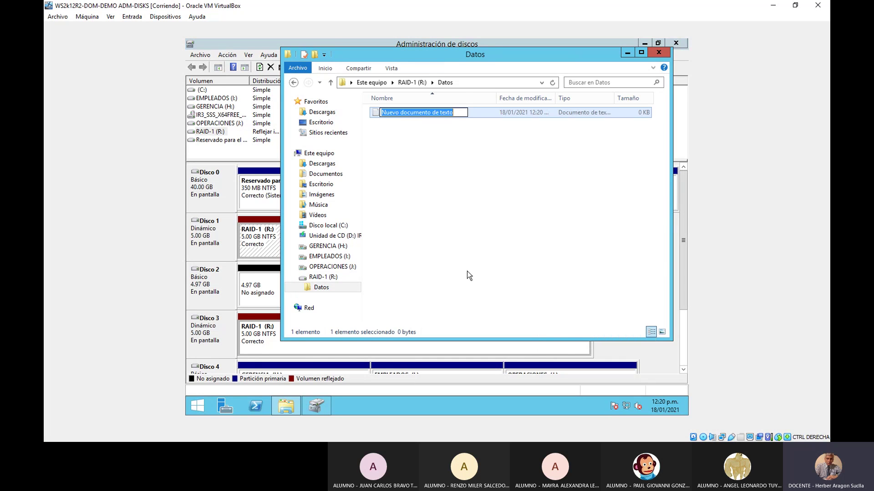
text(Info )
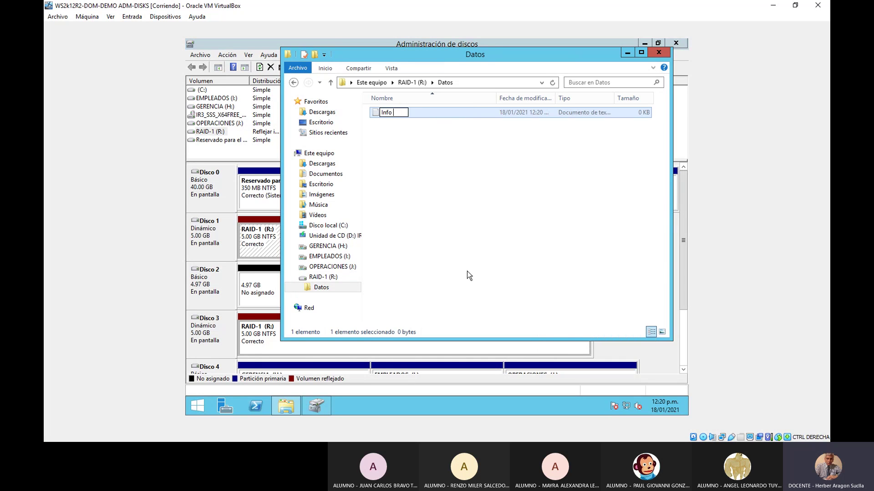
text(RAID-1)
key(Return)
Step: Write "Info RAID-1" in the Info RAID-1 document, save it, and close the document and folder windows
key(Return)
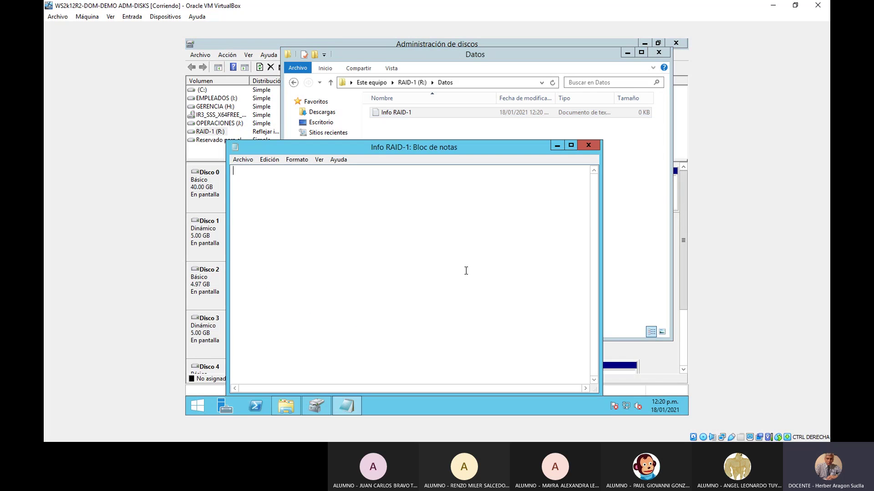
text(Info RAID-1)
click(588, 145)
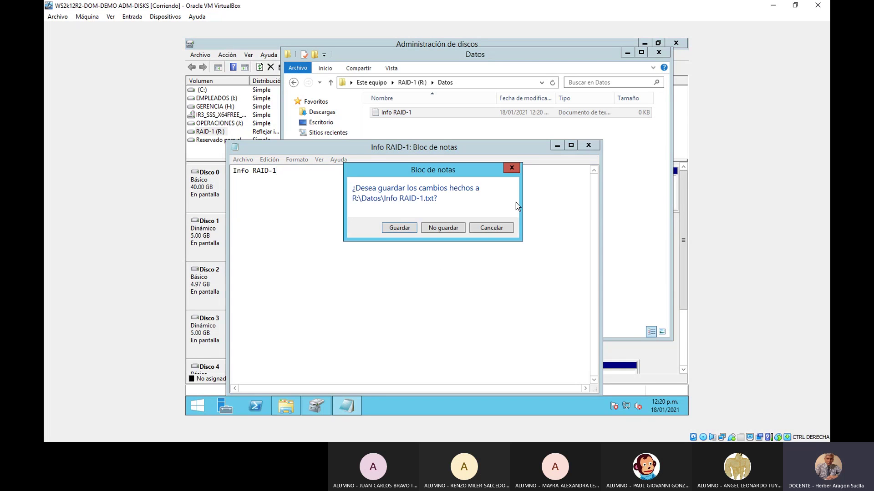
click(409, 229)
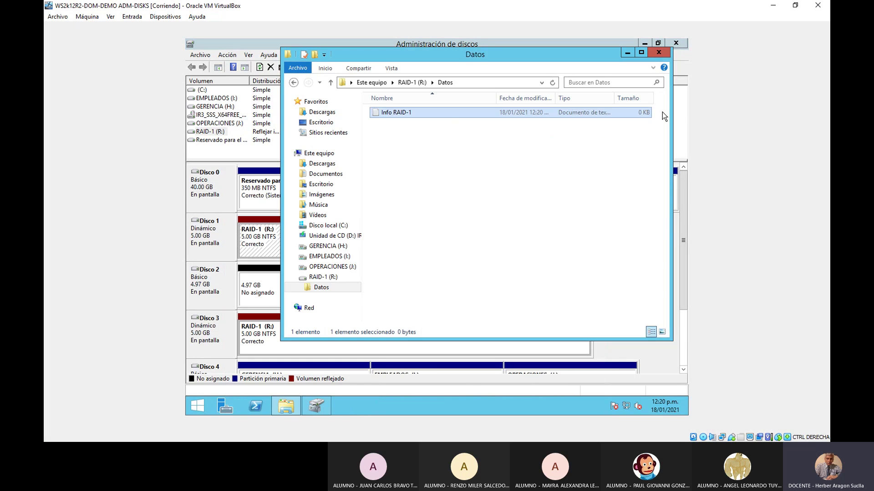
click(659, 53)
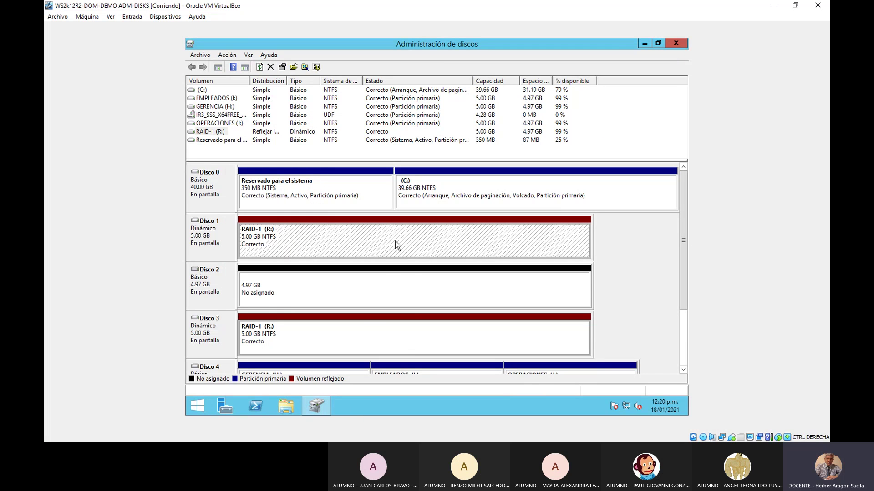
Step: Explore RAID-1 (R:) from Disco 3 and open Info RAID-1 in the Datos folder to check its contents
right_click(367, 347)
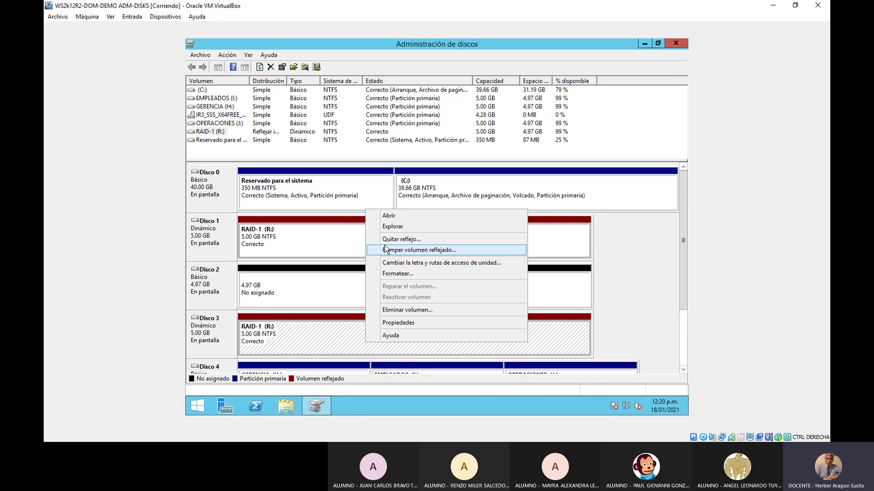
click(393, 227)
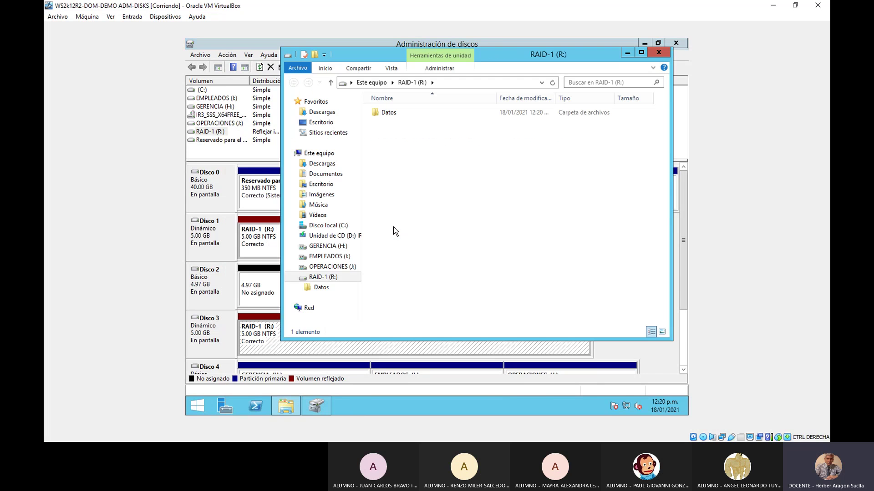
double_click(389, 114)
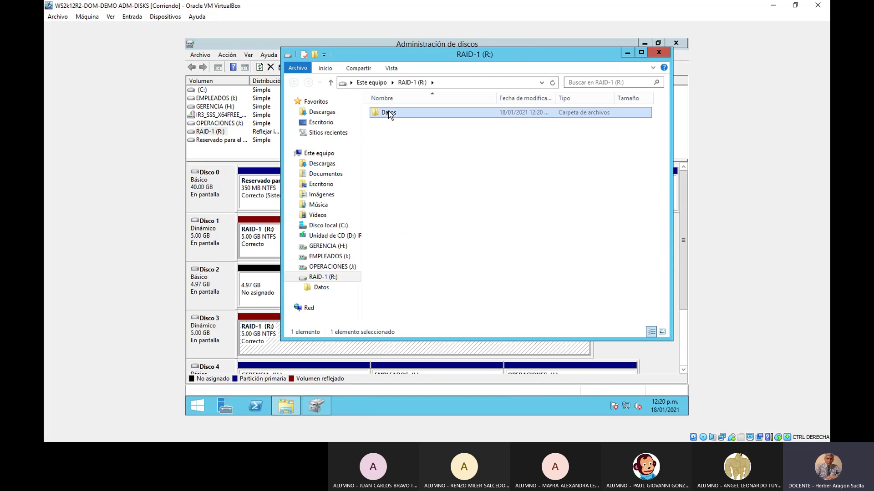
double_click(389, 113)
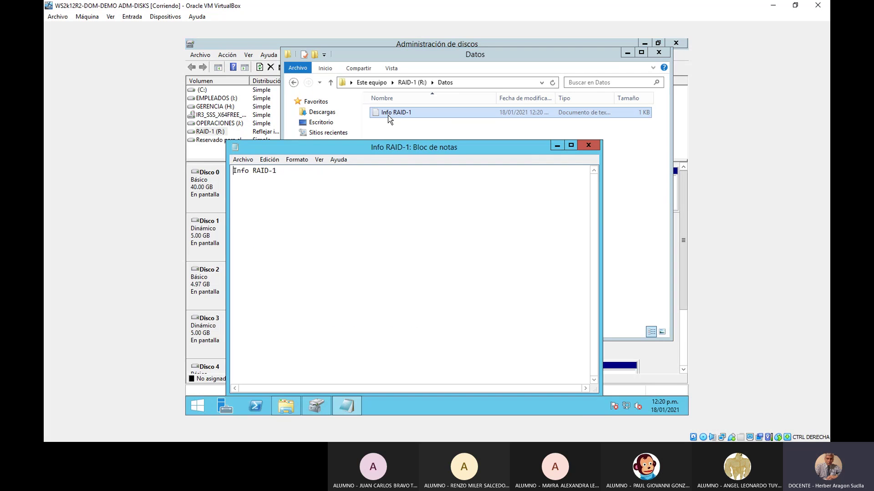
Step: Close the document and folder windows, and break the RAID-1 (R:) mirrored volume from Disco 1, accepting the loss of fault tolerance
click(582, 145)
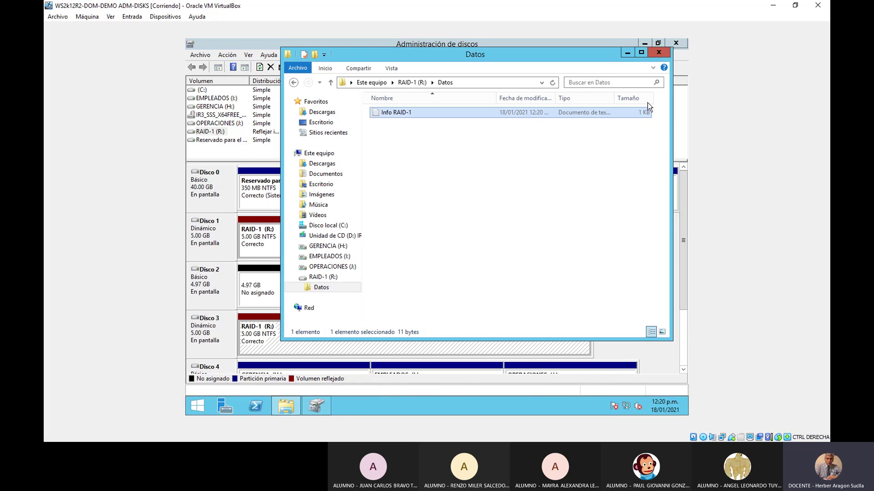
click(660, 53)
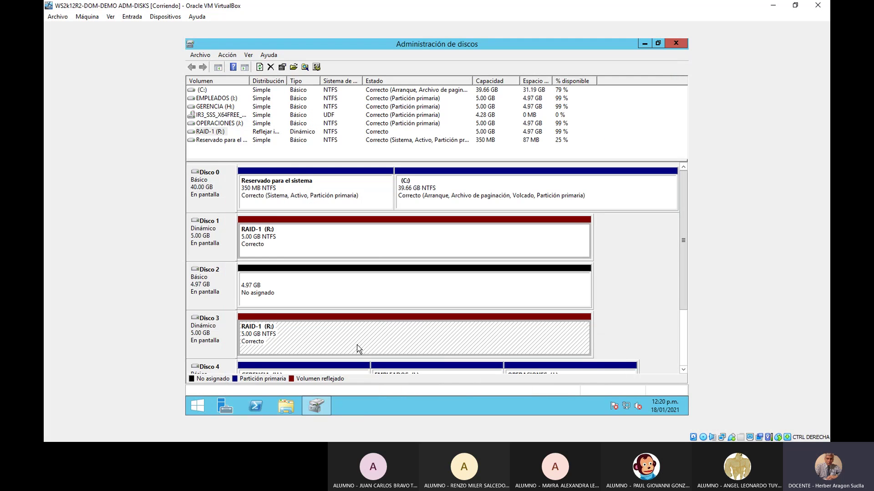
right_click(341, 246)
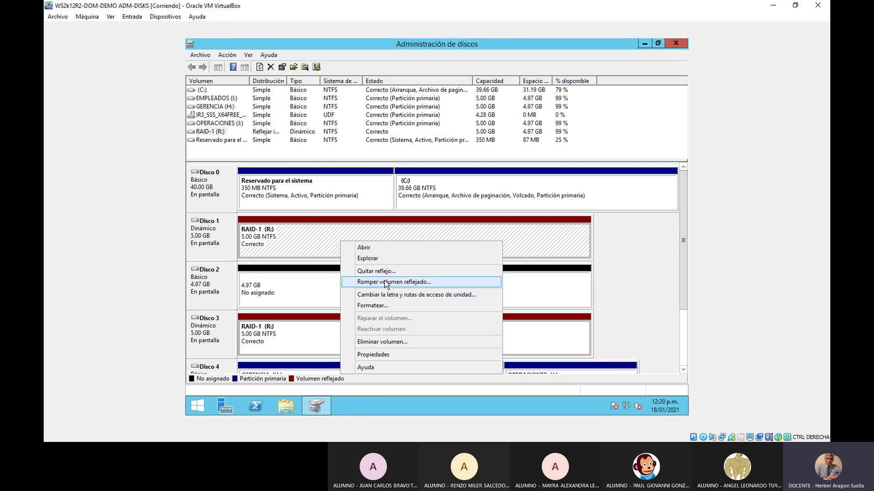
click(436, 283)
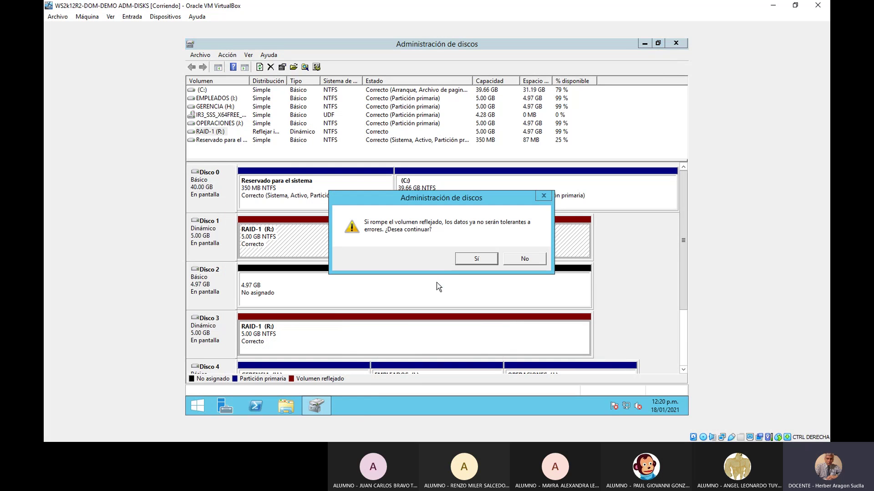
click(484, 258)
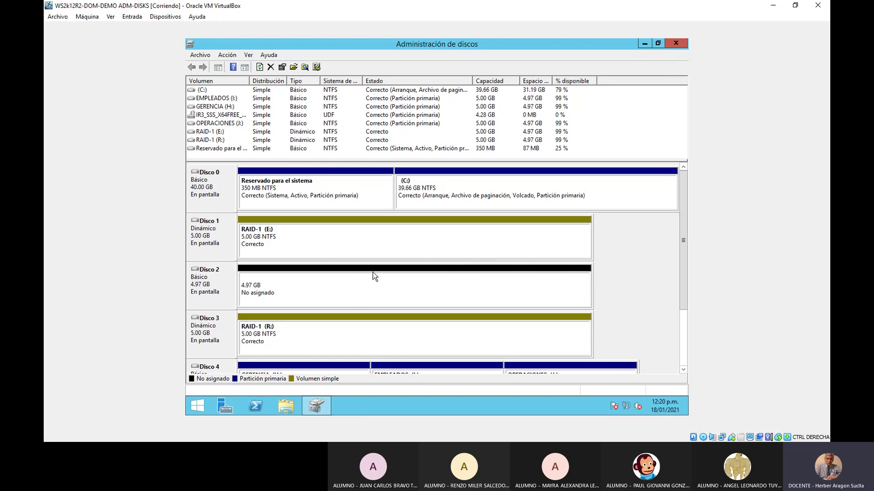
Step: Explore RAID-1 (E:) on Disco 1, open Info RAID-1 in the Datos folder to check its contents, and close both windows
right_click(365, 242)
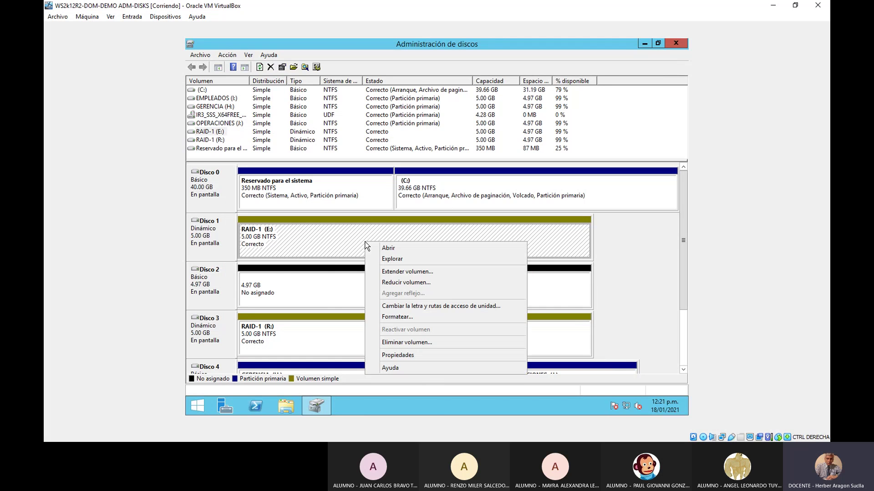
click(390, 259)
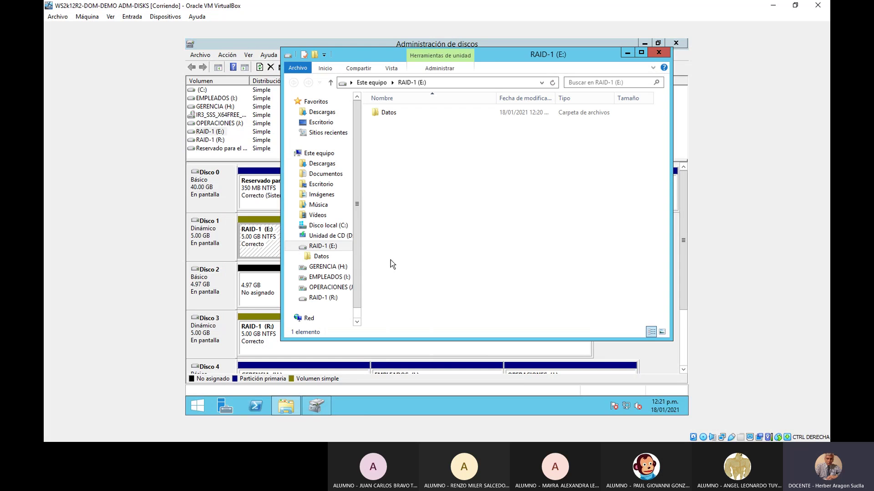
double_click(387, 112)
double_click(386, 112)
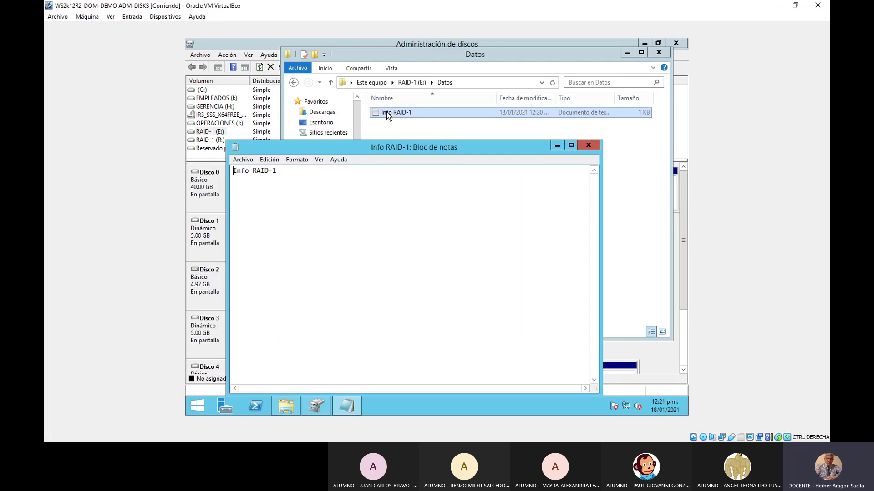
click(589, 145)
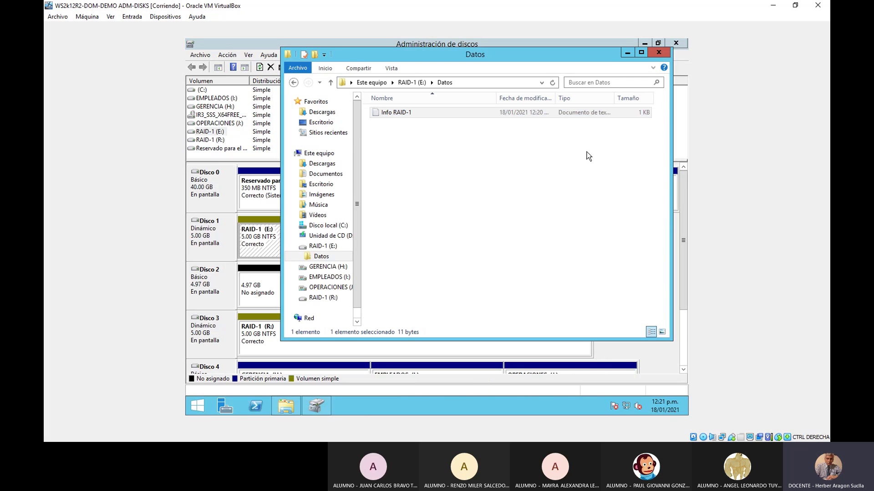
click(651, 53)
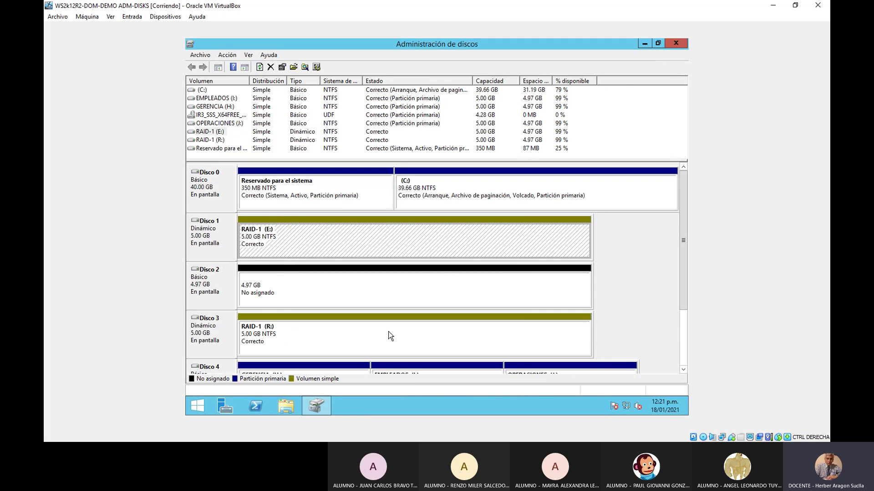
Step: Explore RAID-1 (R:) on Disco 3, open Info RAID-1 in the Datos folder to check its contents, and close both windows
right_click(363, 339)
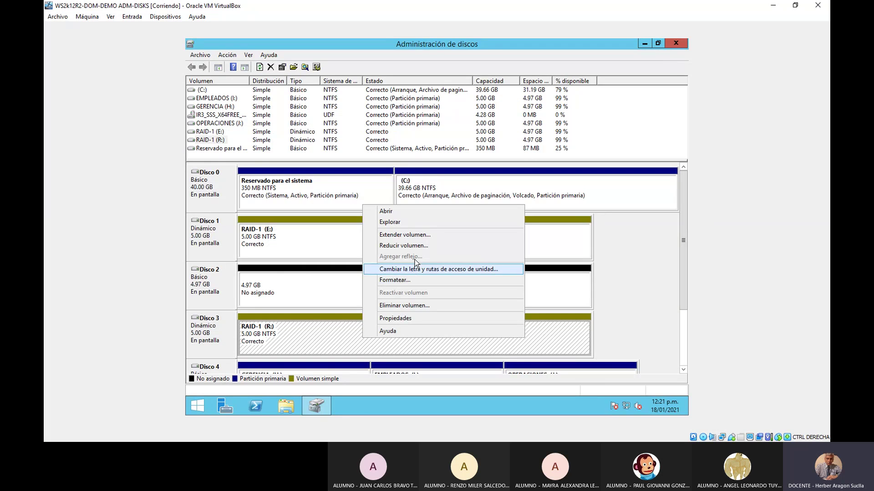
click(397, 223)
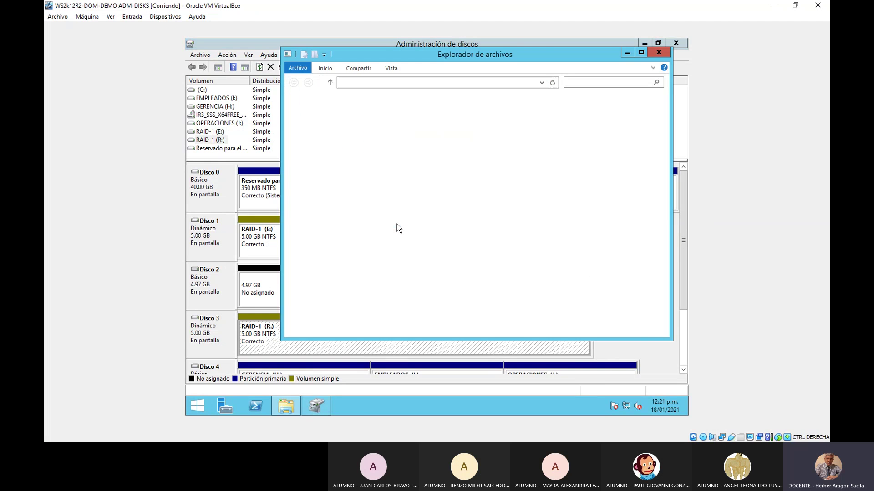
double_click(389, 113)
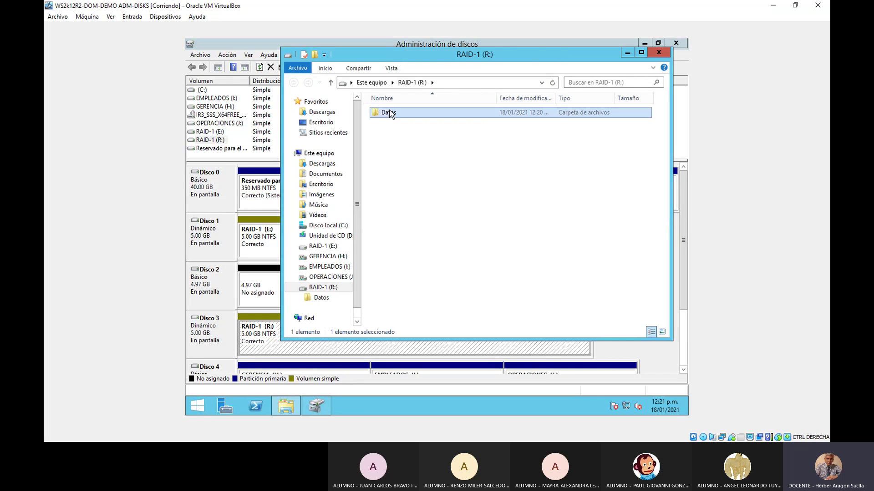
double_click(399, 116)
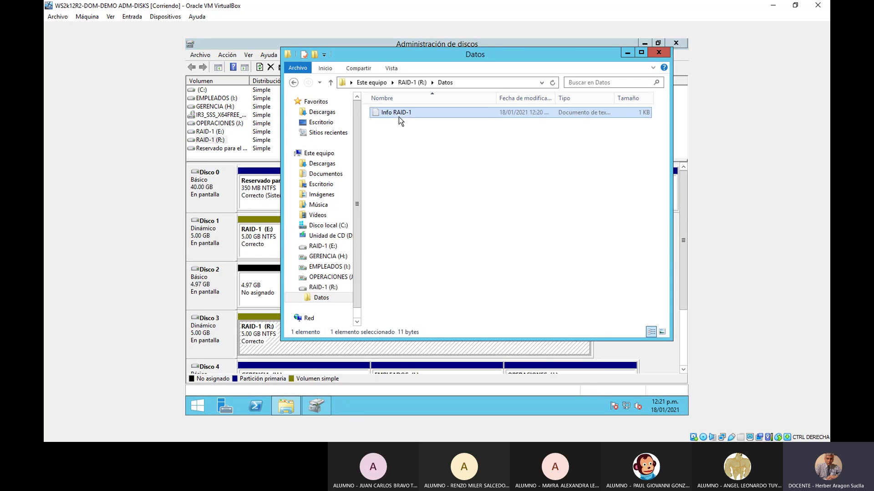
click(589, 146)
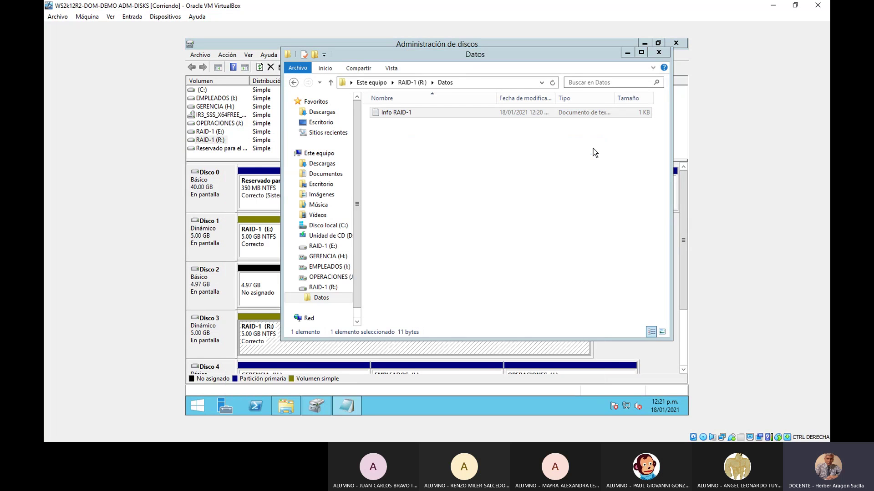
click(657, 54)
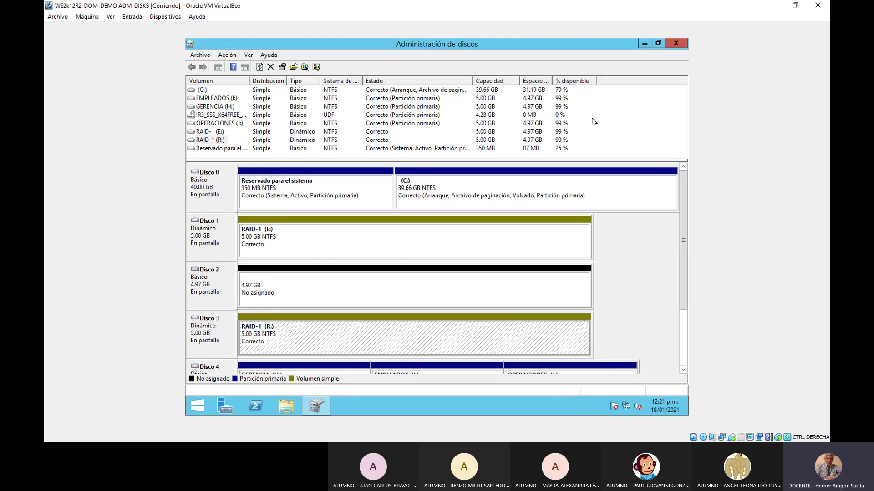
Step: Examine which volume operations, including adding a mirror, are offered for RAID-1 (R:) on Disco 3 and RAID-1 (E:) on Disco 1
right_click(363, 337)
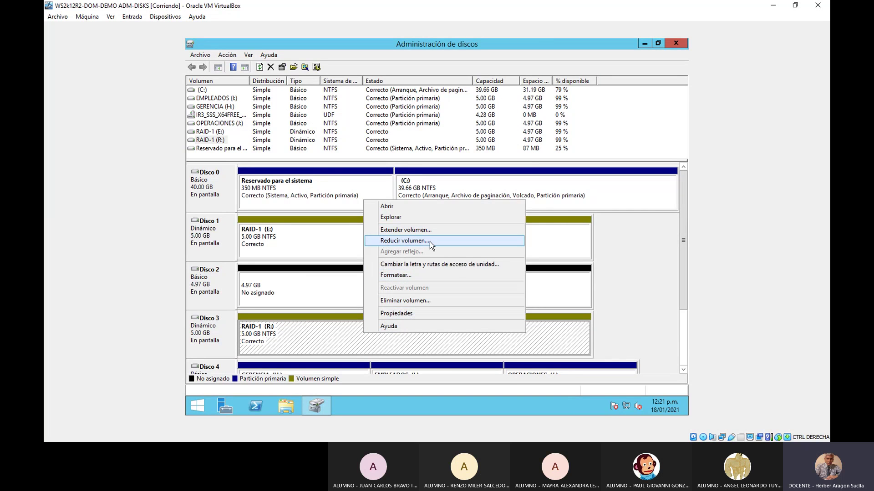
click(310, 246)
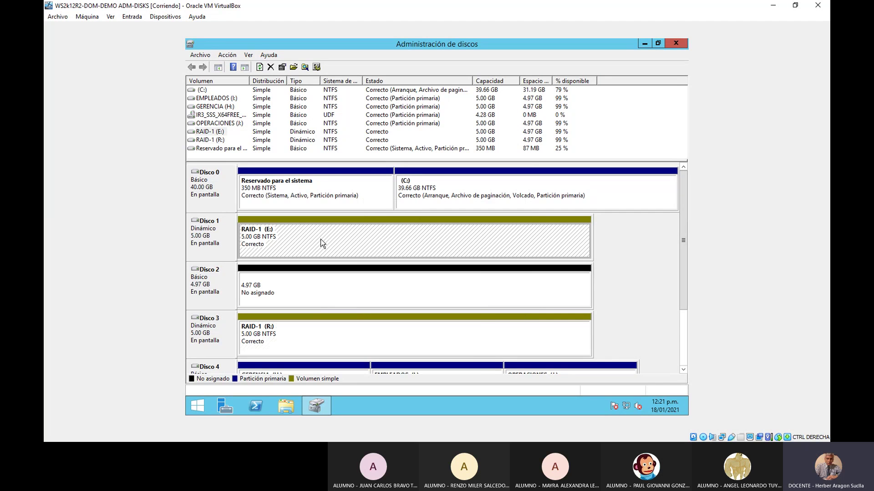
right_click(321, 241)
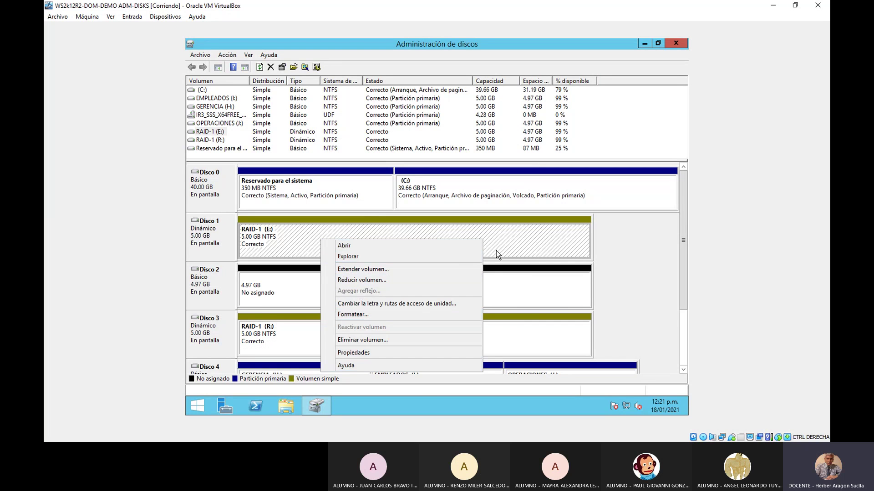
click(522, 243)
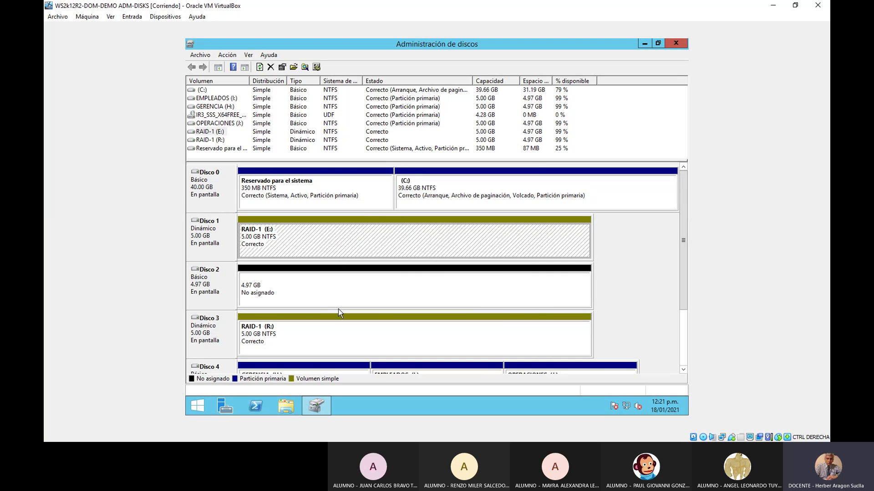
right_click(341, 243)
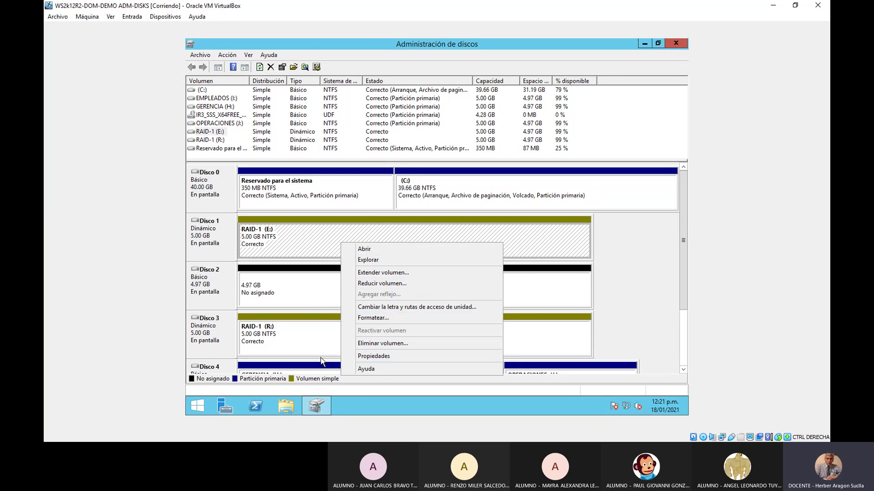
click(318, 335)
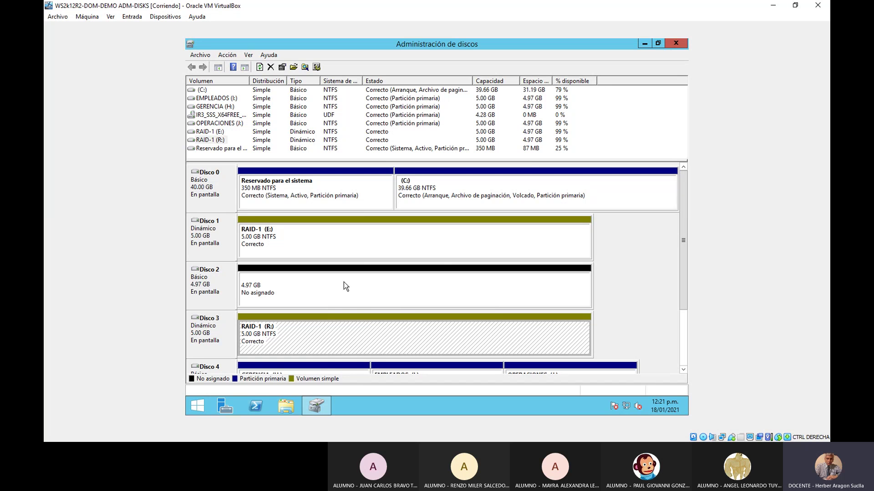
right_click(317, 337)
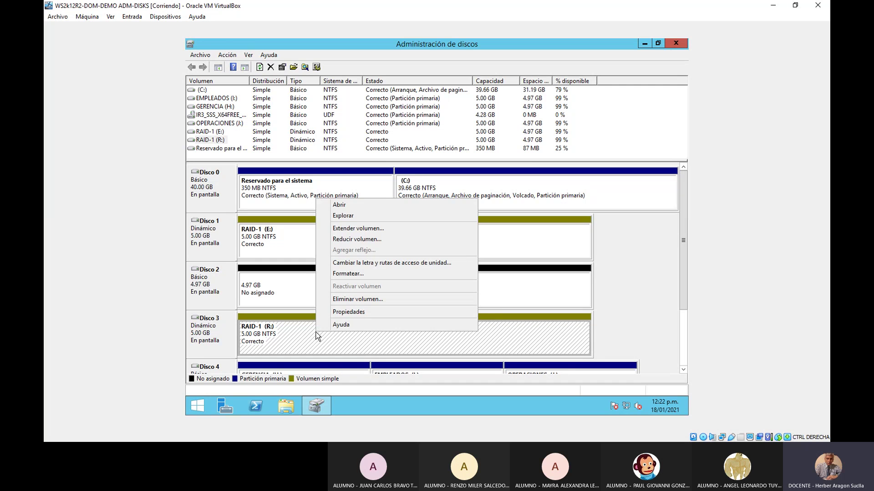
click(507, 255)
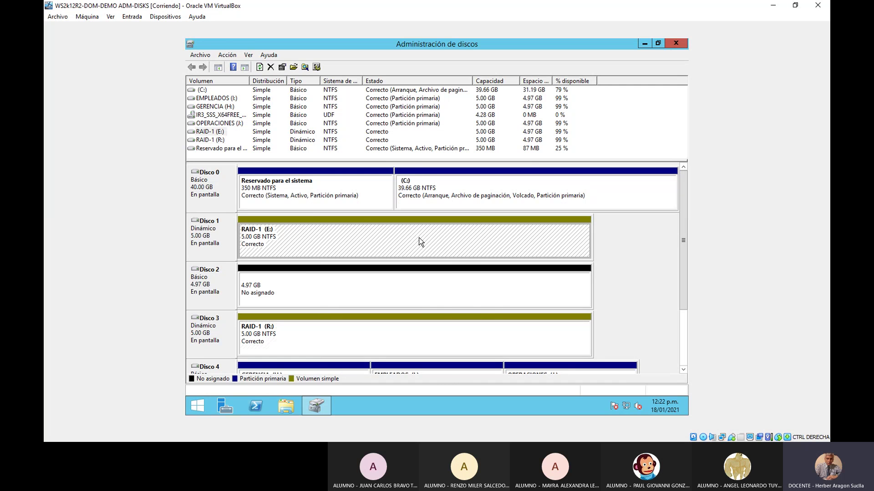
Step: Delete the simple volume RAID-1 (E:) on Disco 1, accepting the loss of its data
right_click(418, 237)
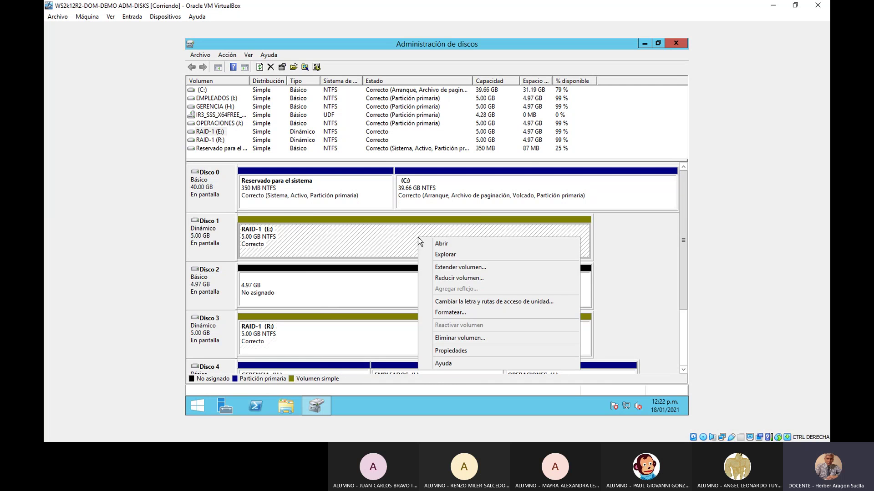
click(464, 340)
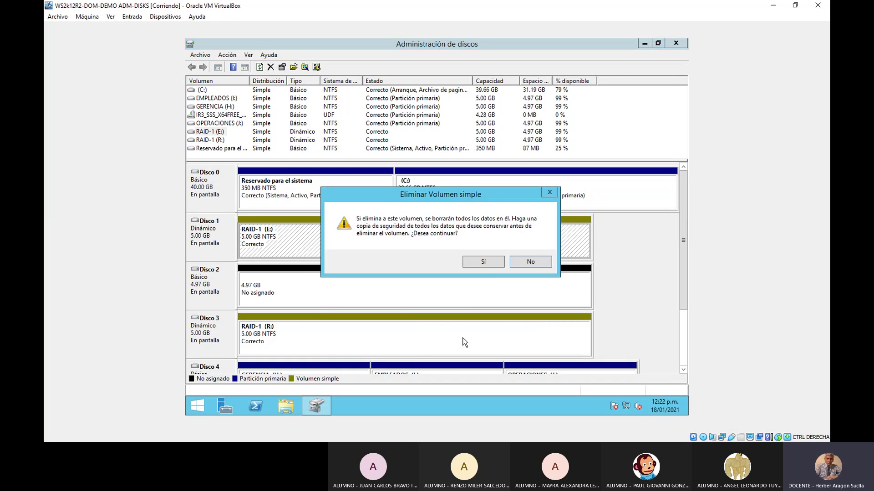
click(492, 263)
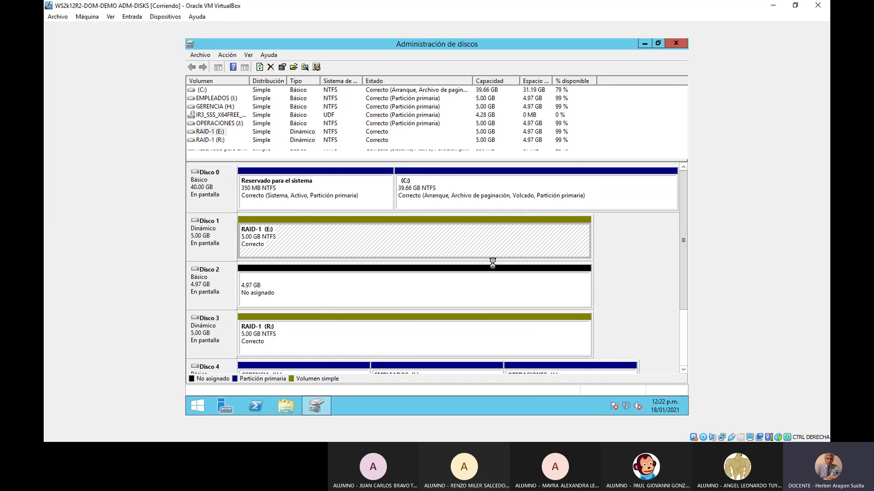
Step: Add a mirror of RAID-1 (R:) from Disco 3 onto Disco 1, accepting the conversion to a dynamic disk
right_click(341, 349)
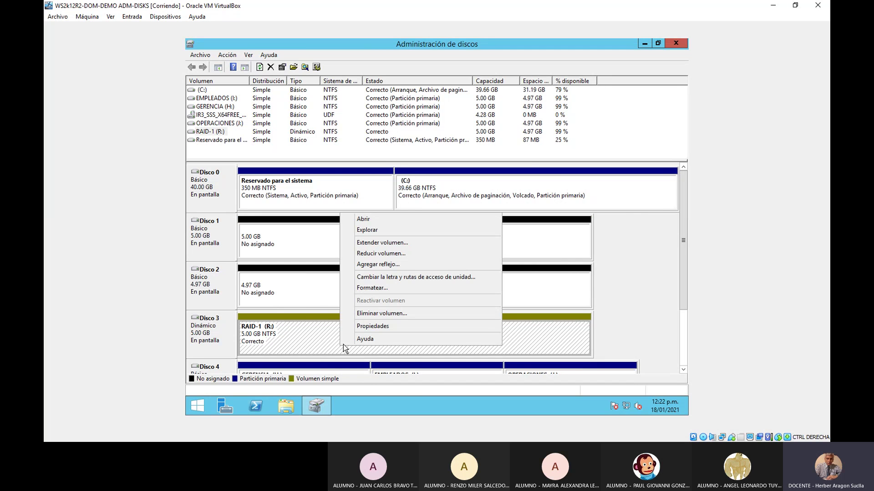
click(411, 267)
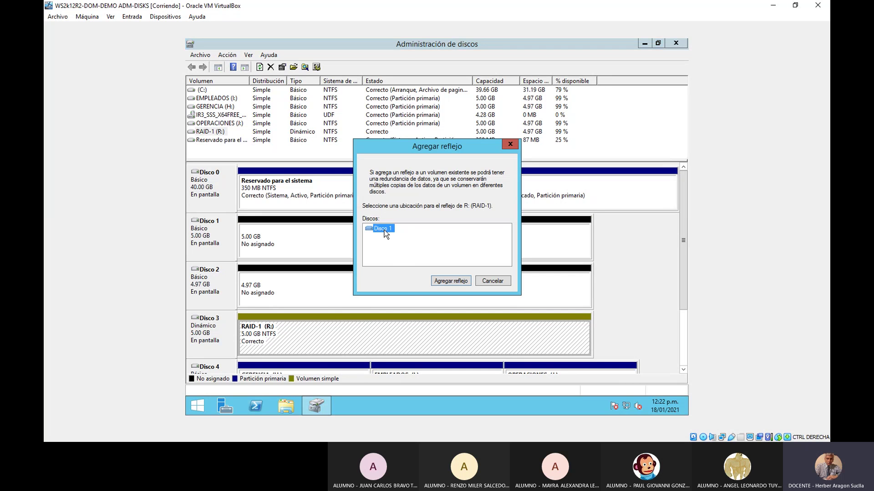
click(460, 282)
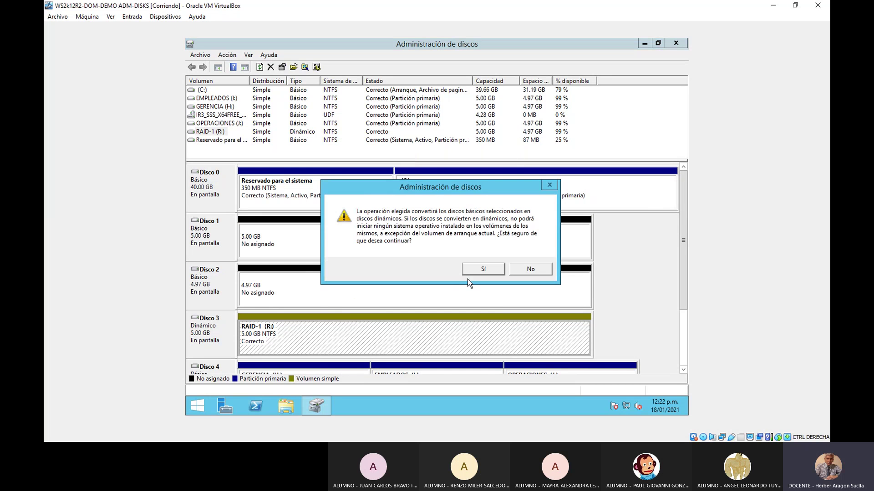
click(480, 267)
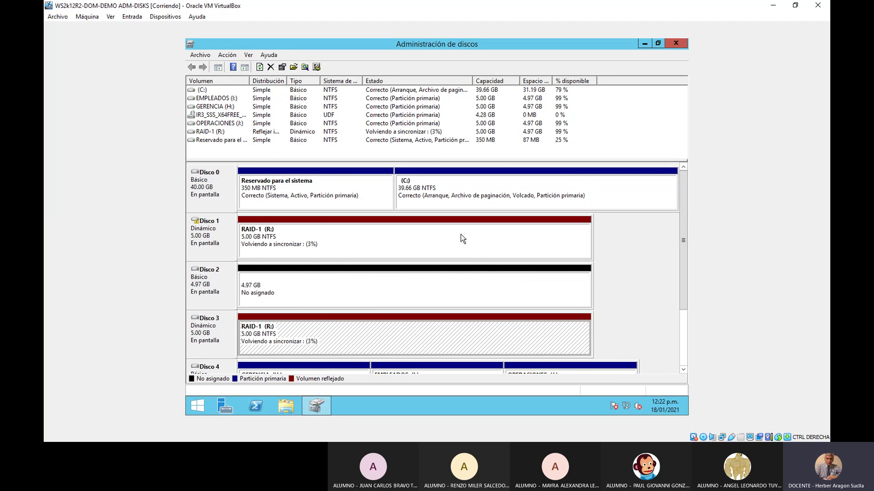
Step: Explore RAID-1 (R:) from Disco 1, check the contents of the Datos folder, and close the window
right_click(474, 245)
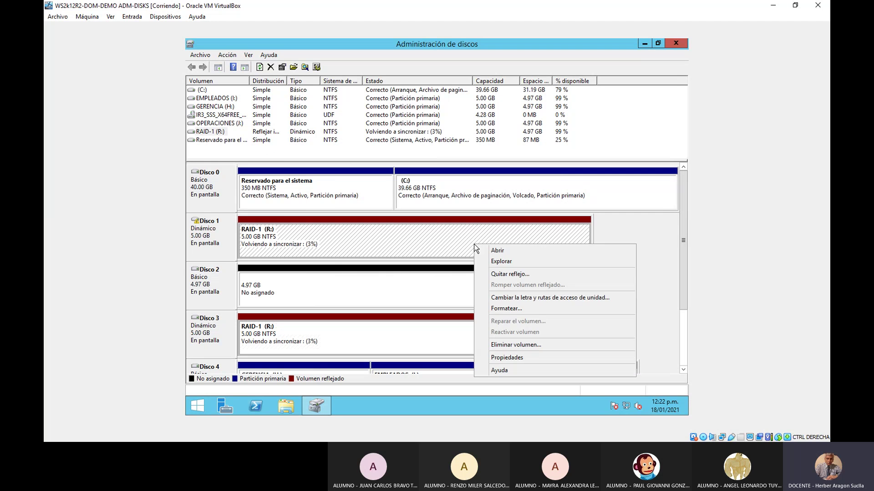
click(514, 261)
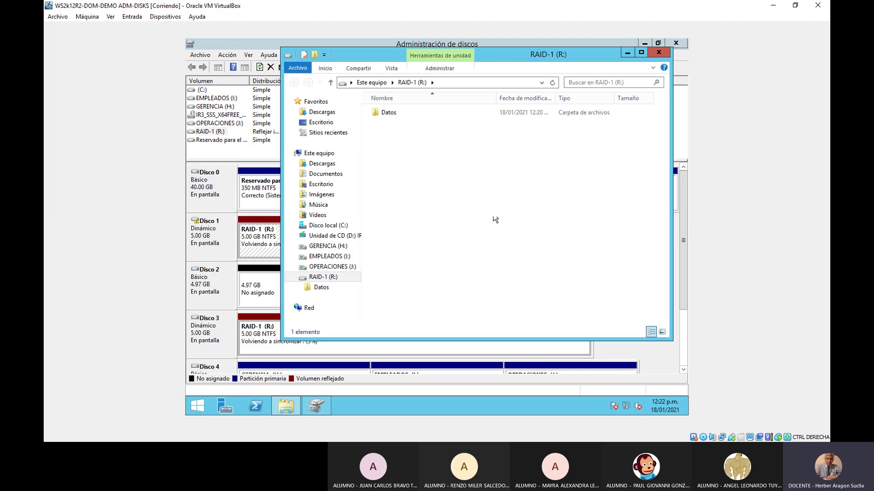
double_click(389, 116)
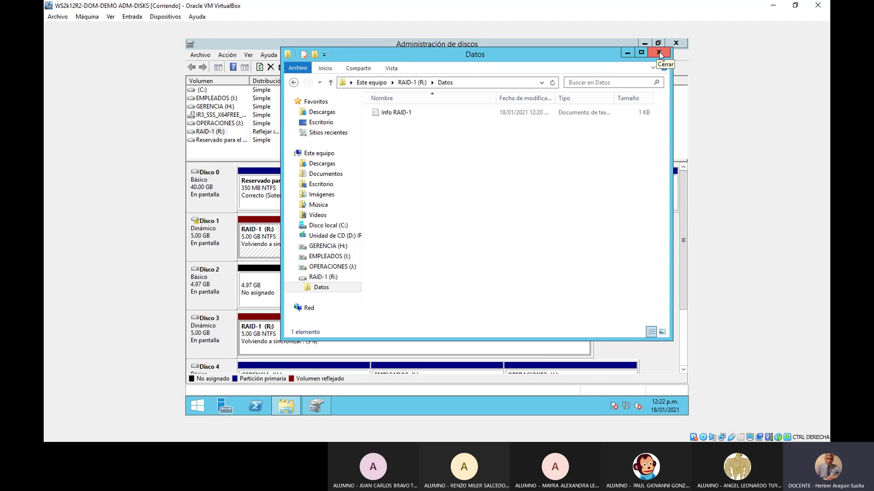
click(659, 54)
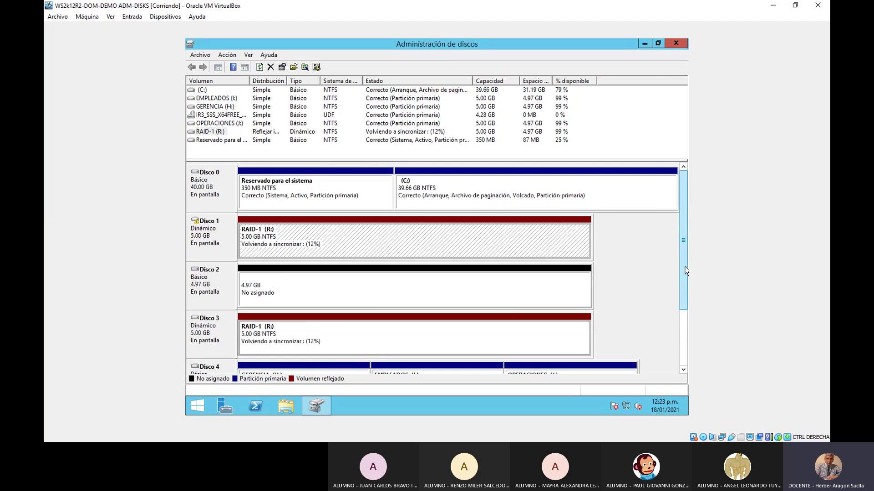
drag(686, 271, 632, 312)
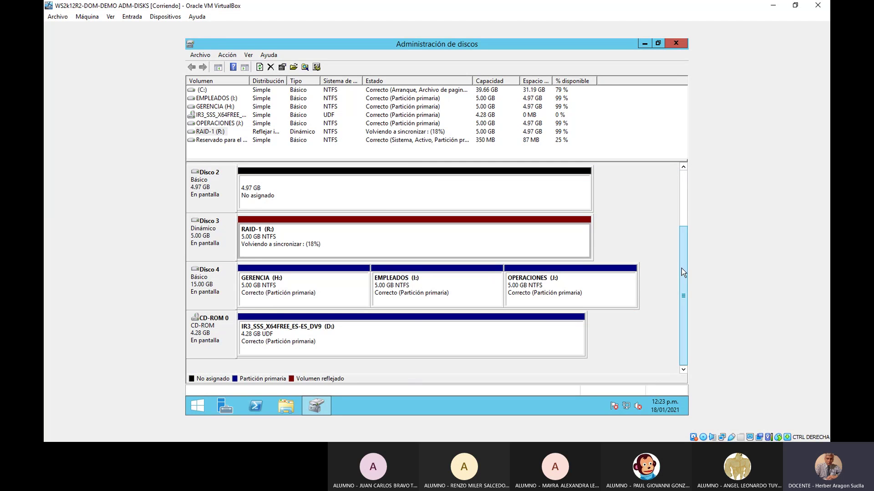
drag(682, 272, 683, 215)
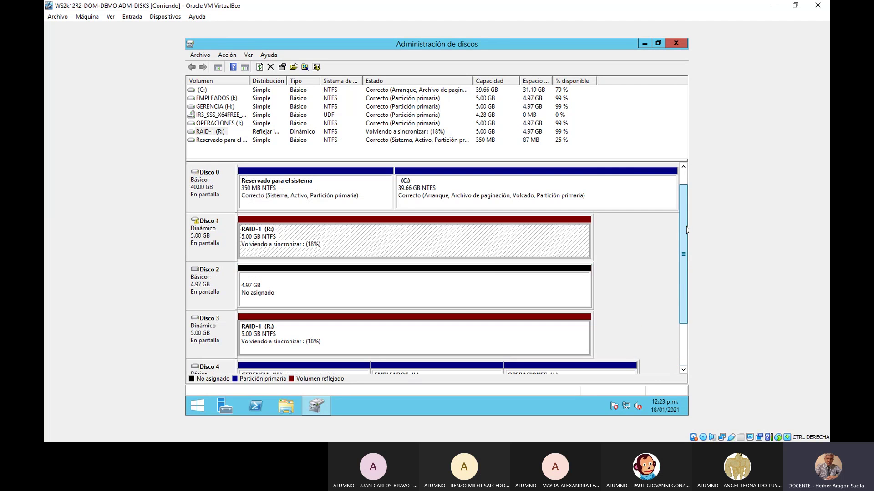